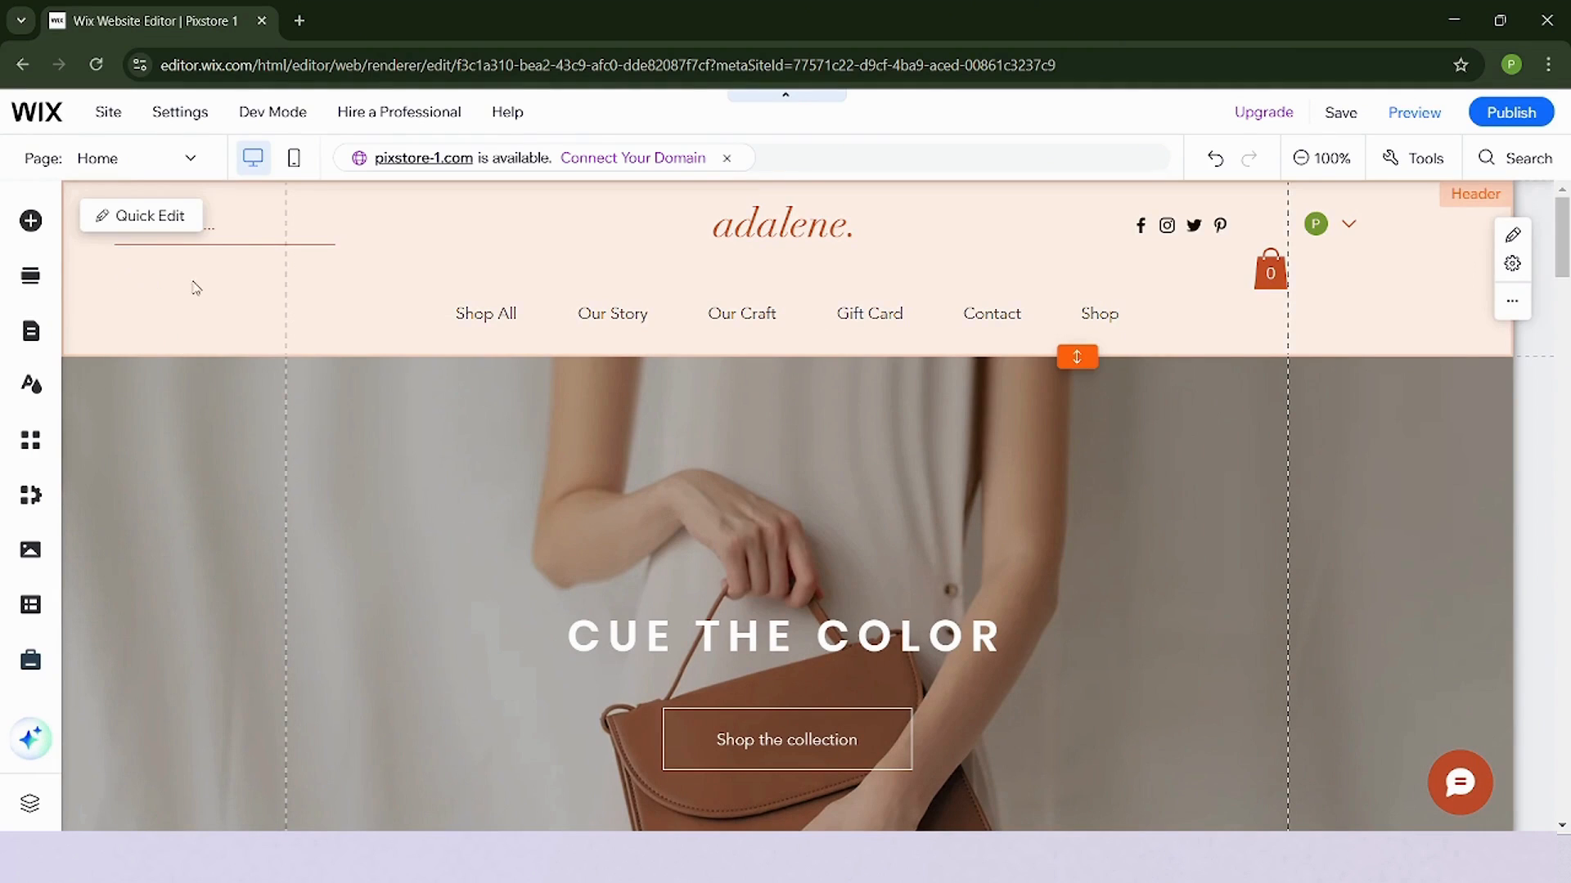
- Switch the editor to the store's Category Page
{"action": "left_click", "coordinate": [107, 171]}
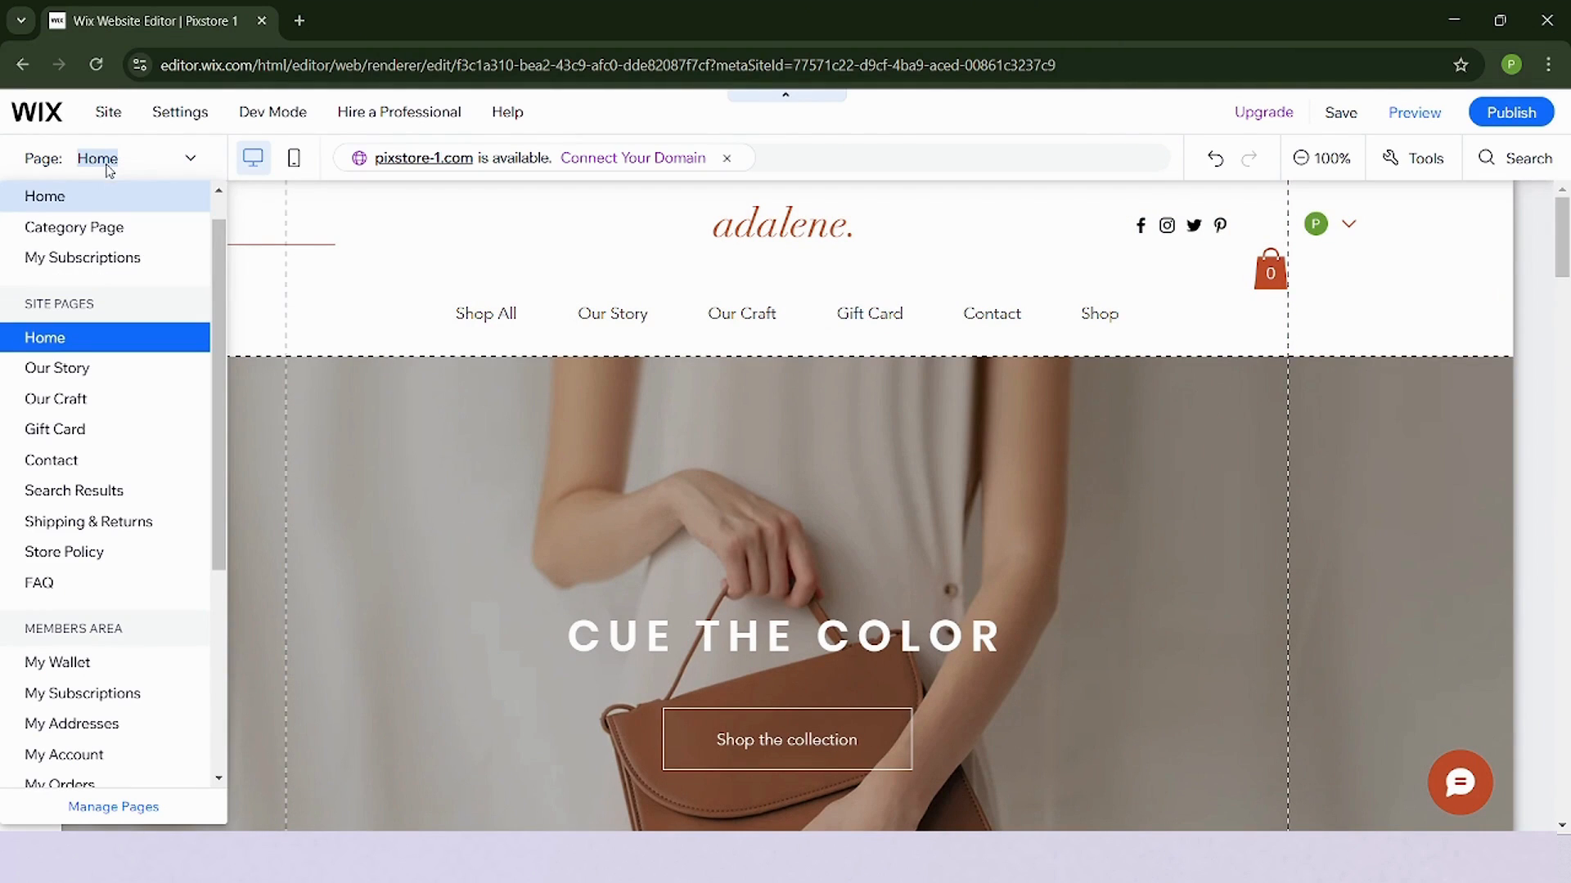
{"action": "scroll", "coordinate": [109, 561], "scroll_direction": "down", "scroll_amount": 5}
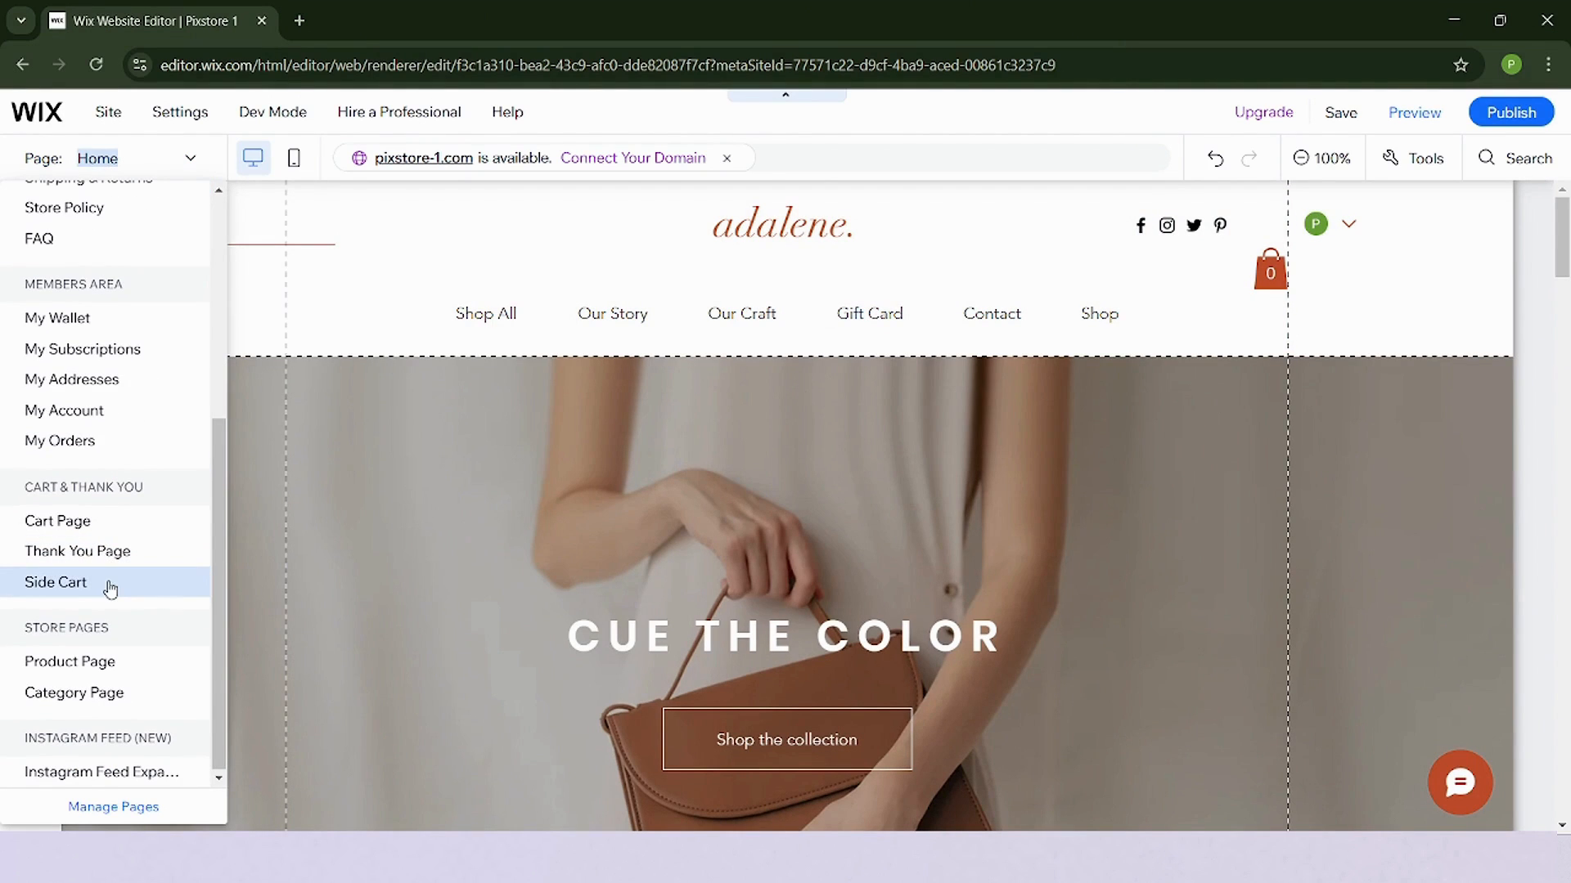
{"action": "left_click", "coordinate": [107, 693]}
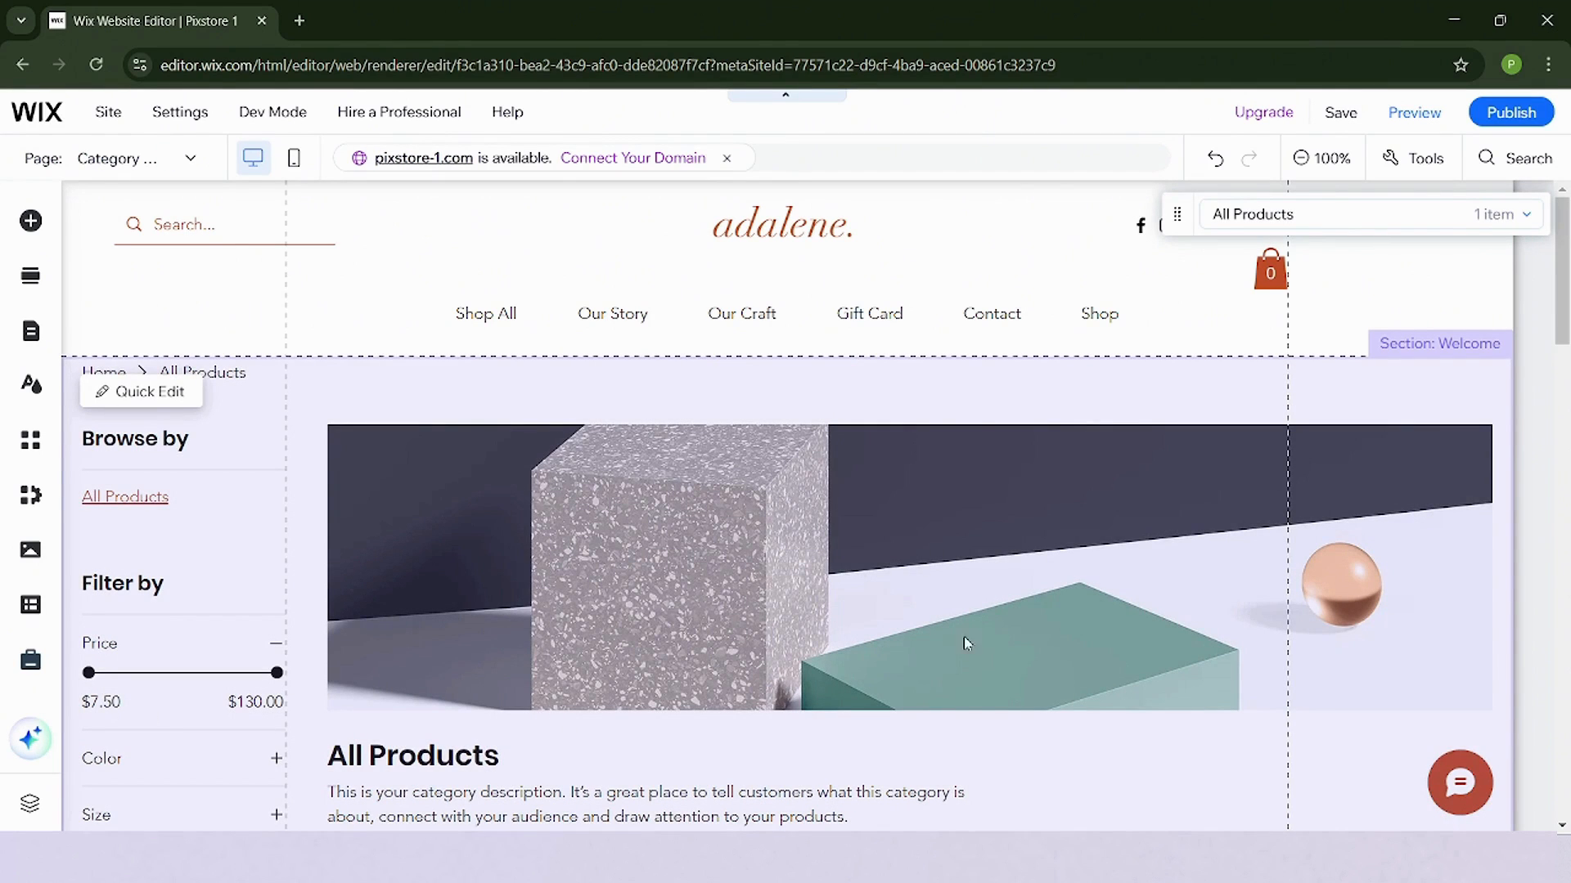
- Open product management from the category page element and look through the full product list
{"action": "left_click", "coordinate": [172, 521]}
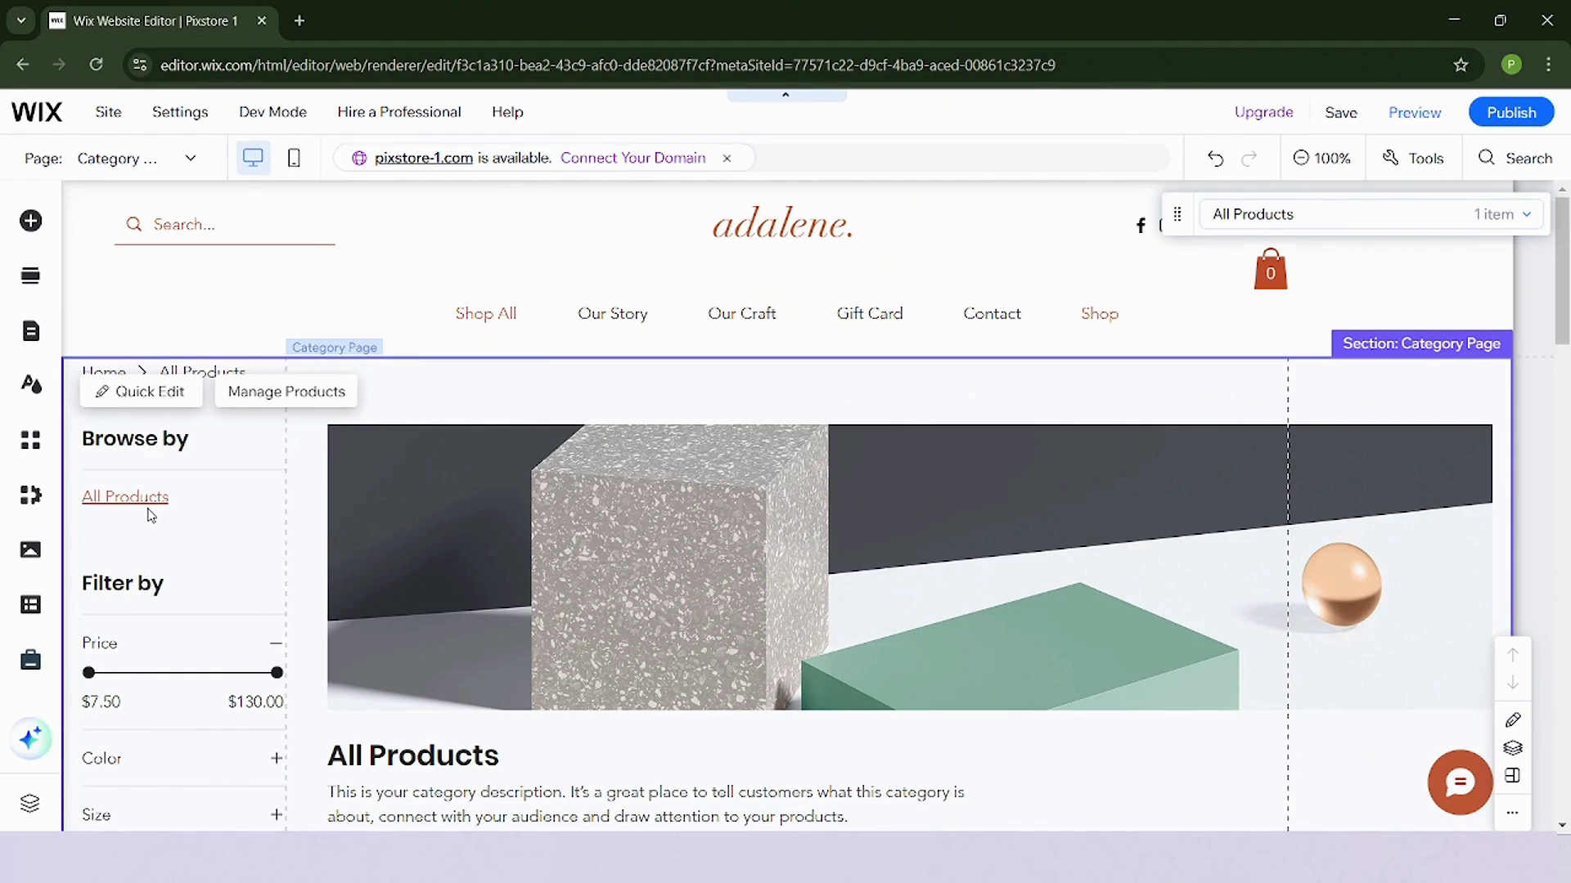
{"action": "left_click", "coordinate": [659, 586]}
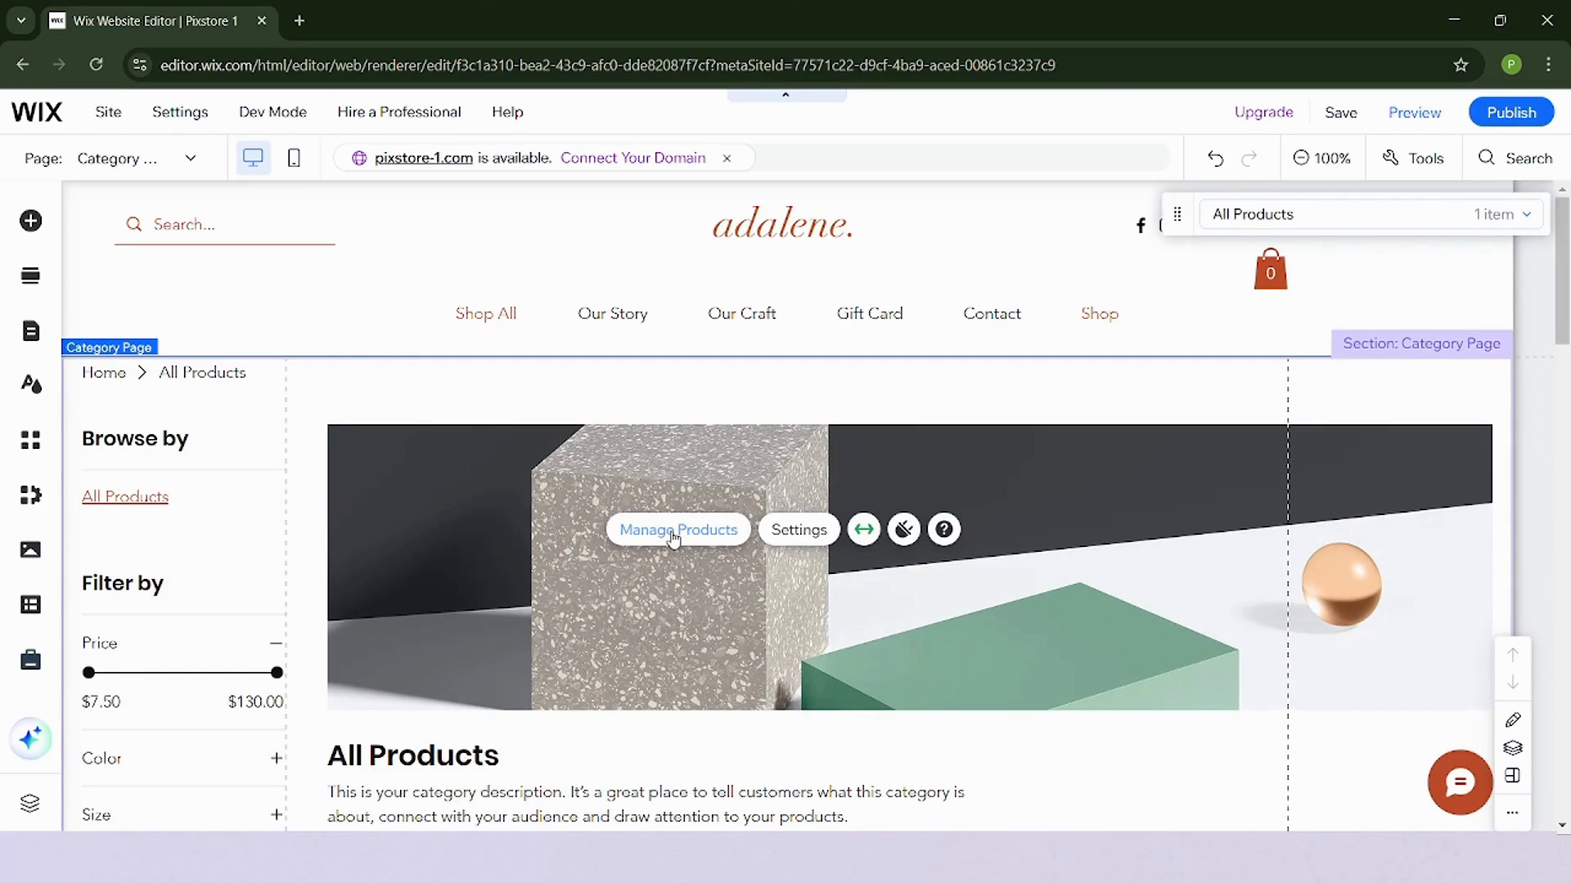
{"action": "left_click", "coordinate": [673, 531]}
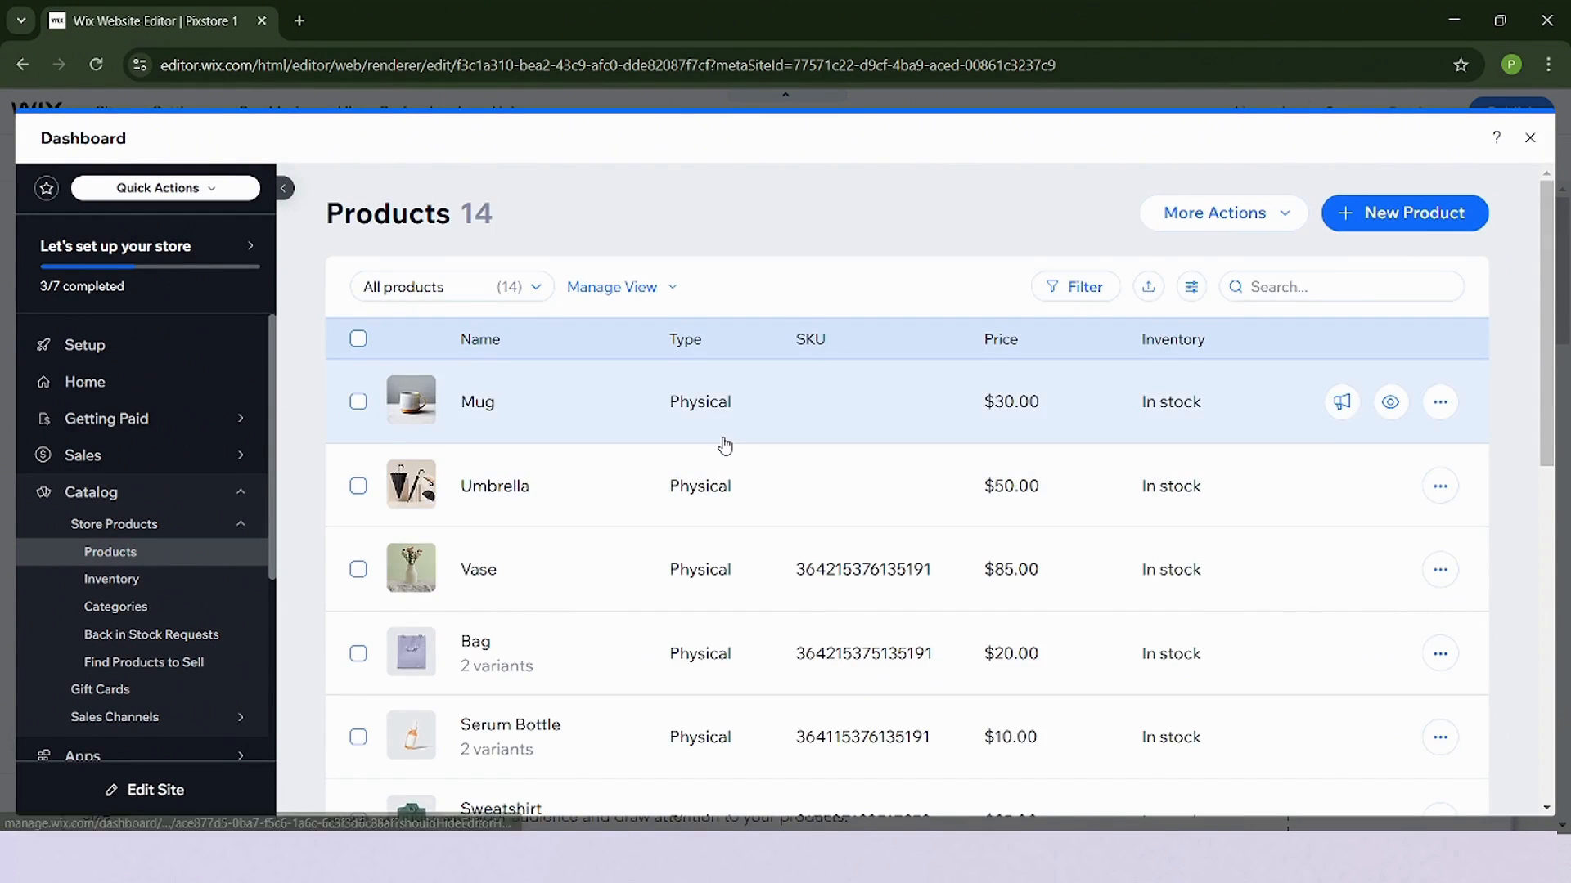
{"action": "scroll", "coordinate": [720, 446], "scroll_direction": "down", "scroll_amount": 8}
{"action": "scroll", "coordinate": [724, 446], "scroll_direction": "down", "scroll_amount": 2}
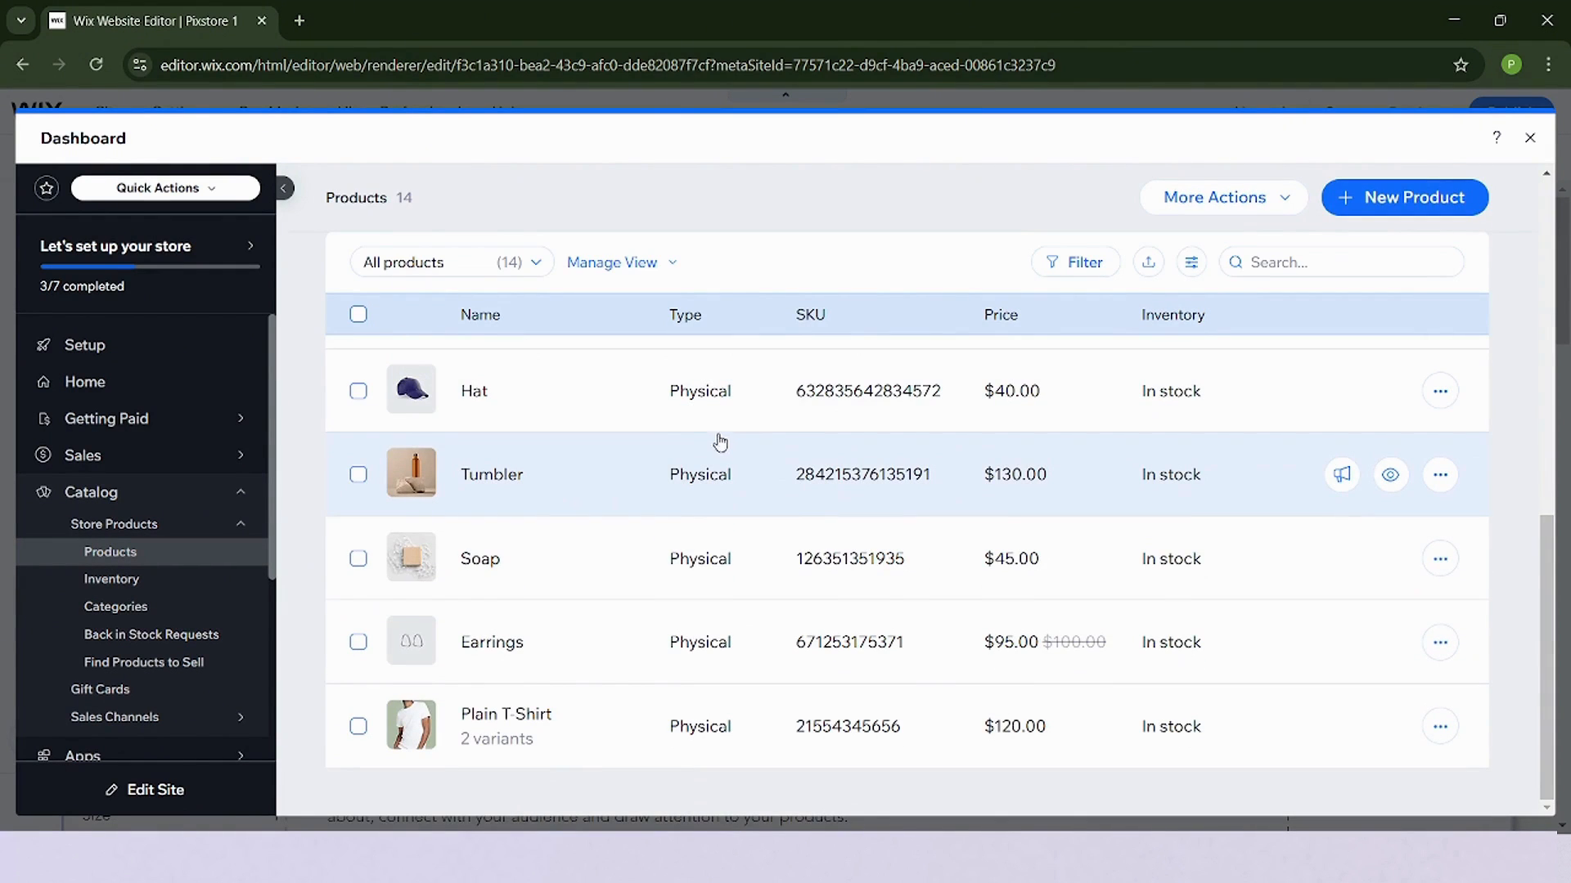
- Create a new store category and name it "Fashion and Accessories"
{"action": "left_click", "coordinate": [113, 609]}
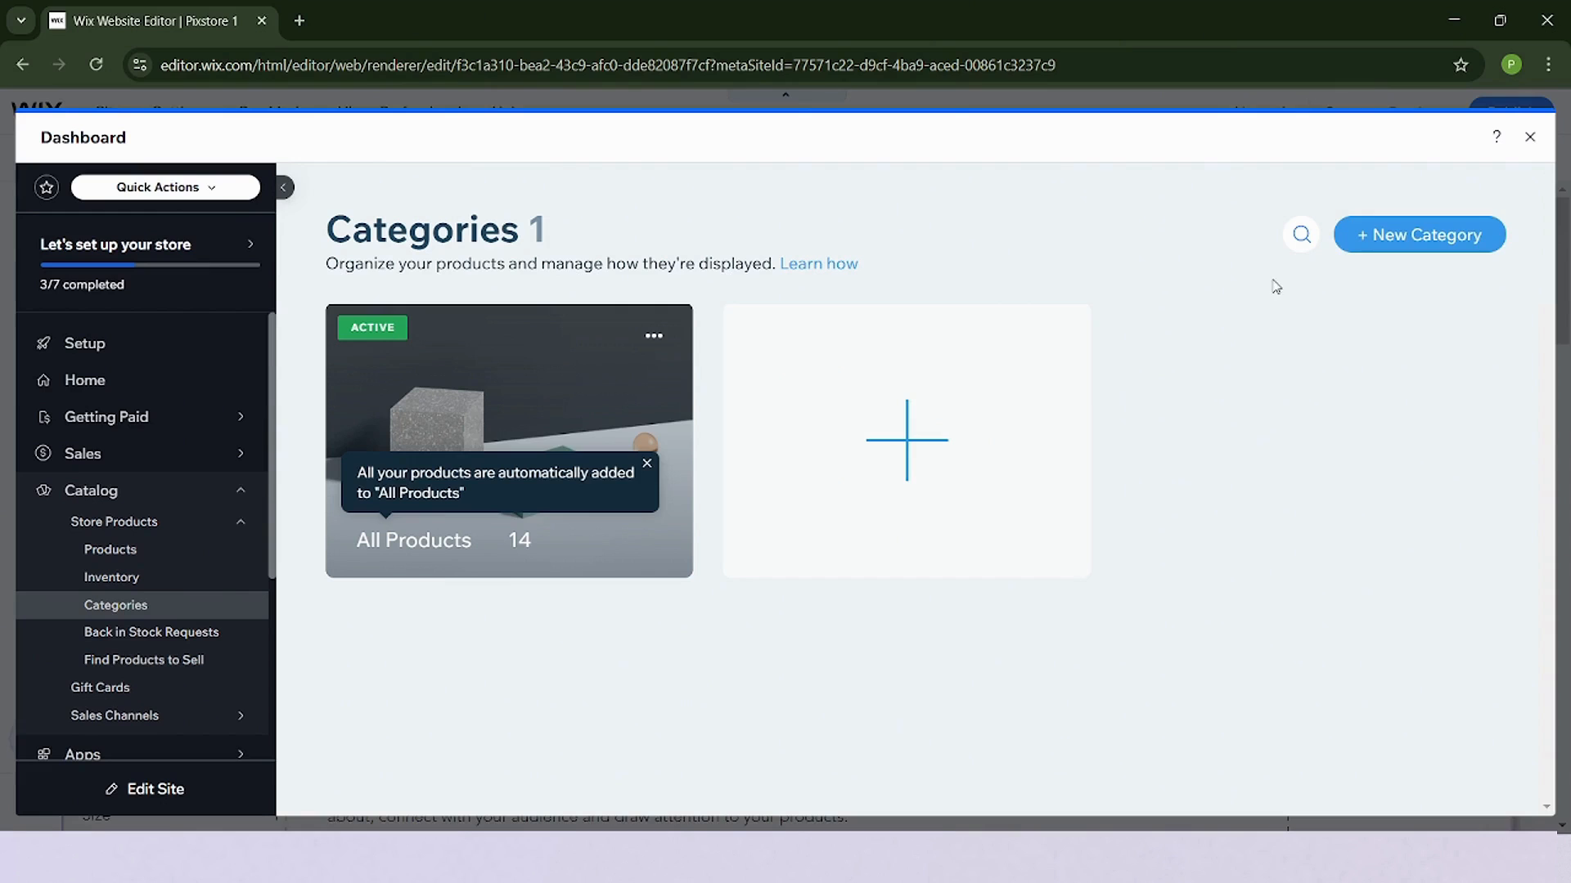
{"action": "left_click", "coordinate": [913, 457]}
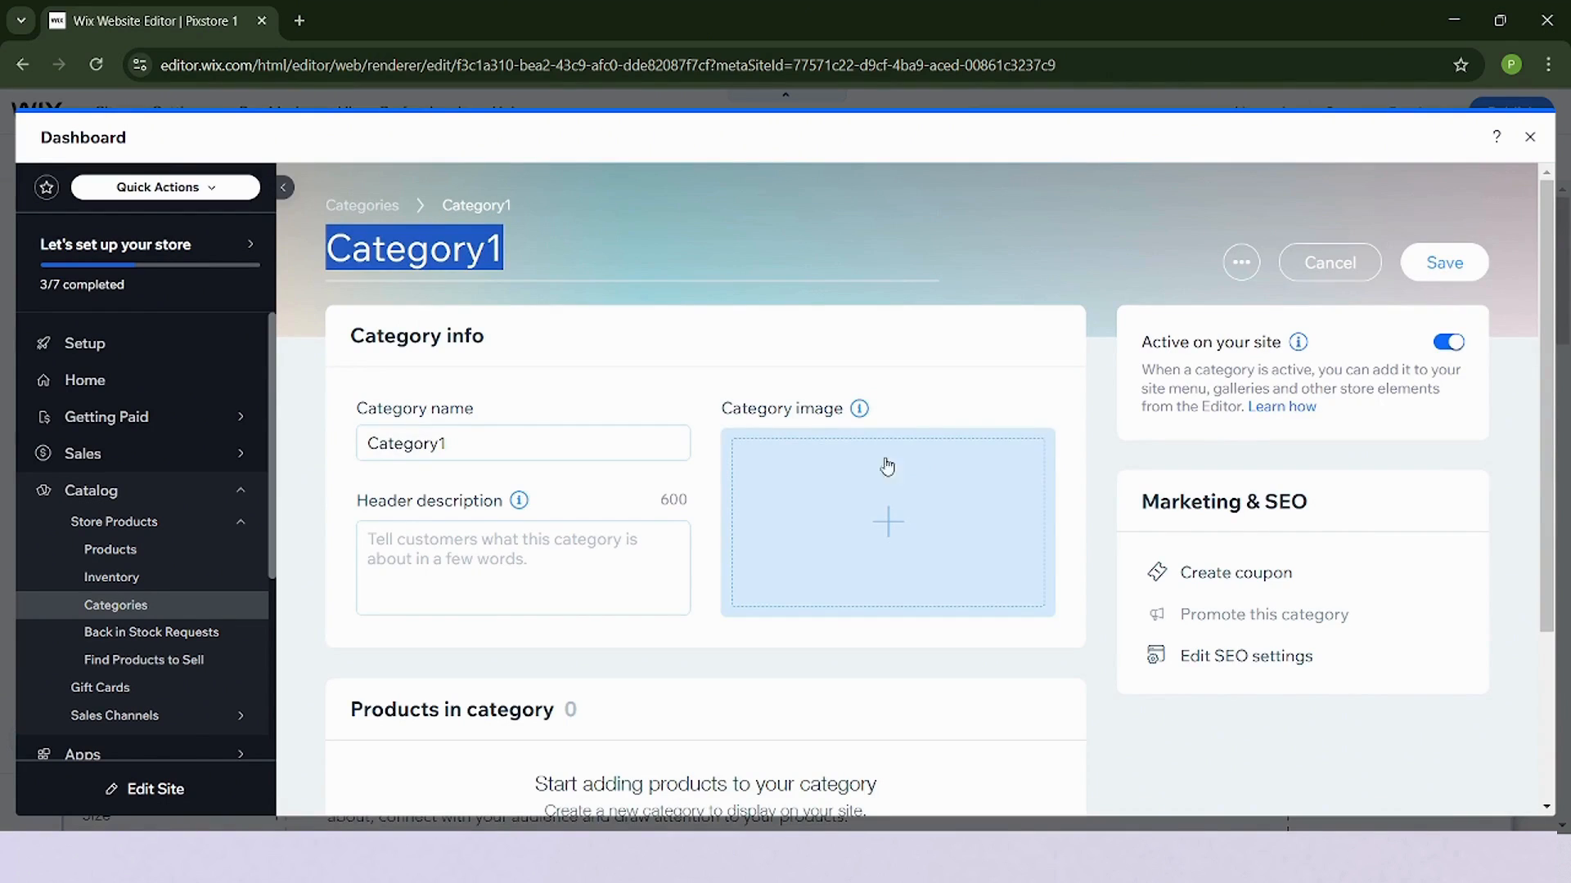
{"action": "left_click", "coordinate": [548, 438]}
{"action": "left_click_drag", "start_coordinate": [544, 442], "coordinate": [323, 438]}
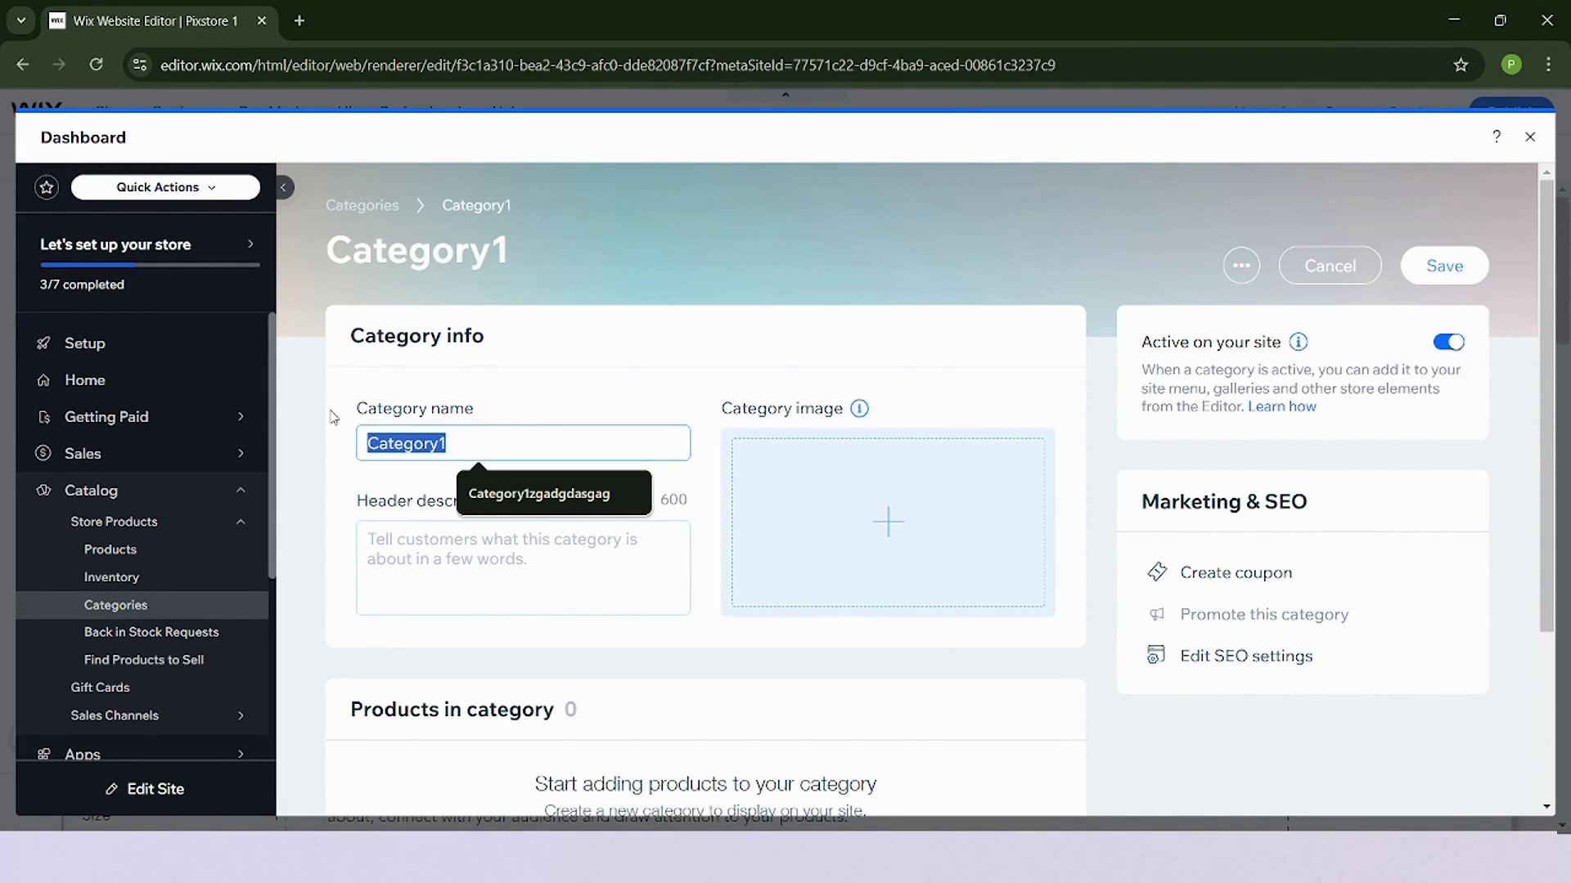
{"action": "type", "text": "F"}
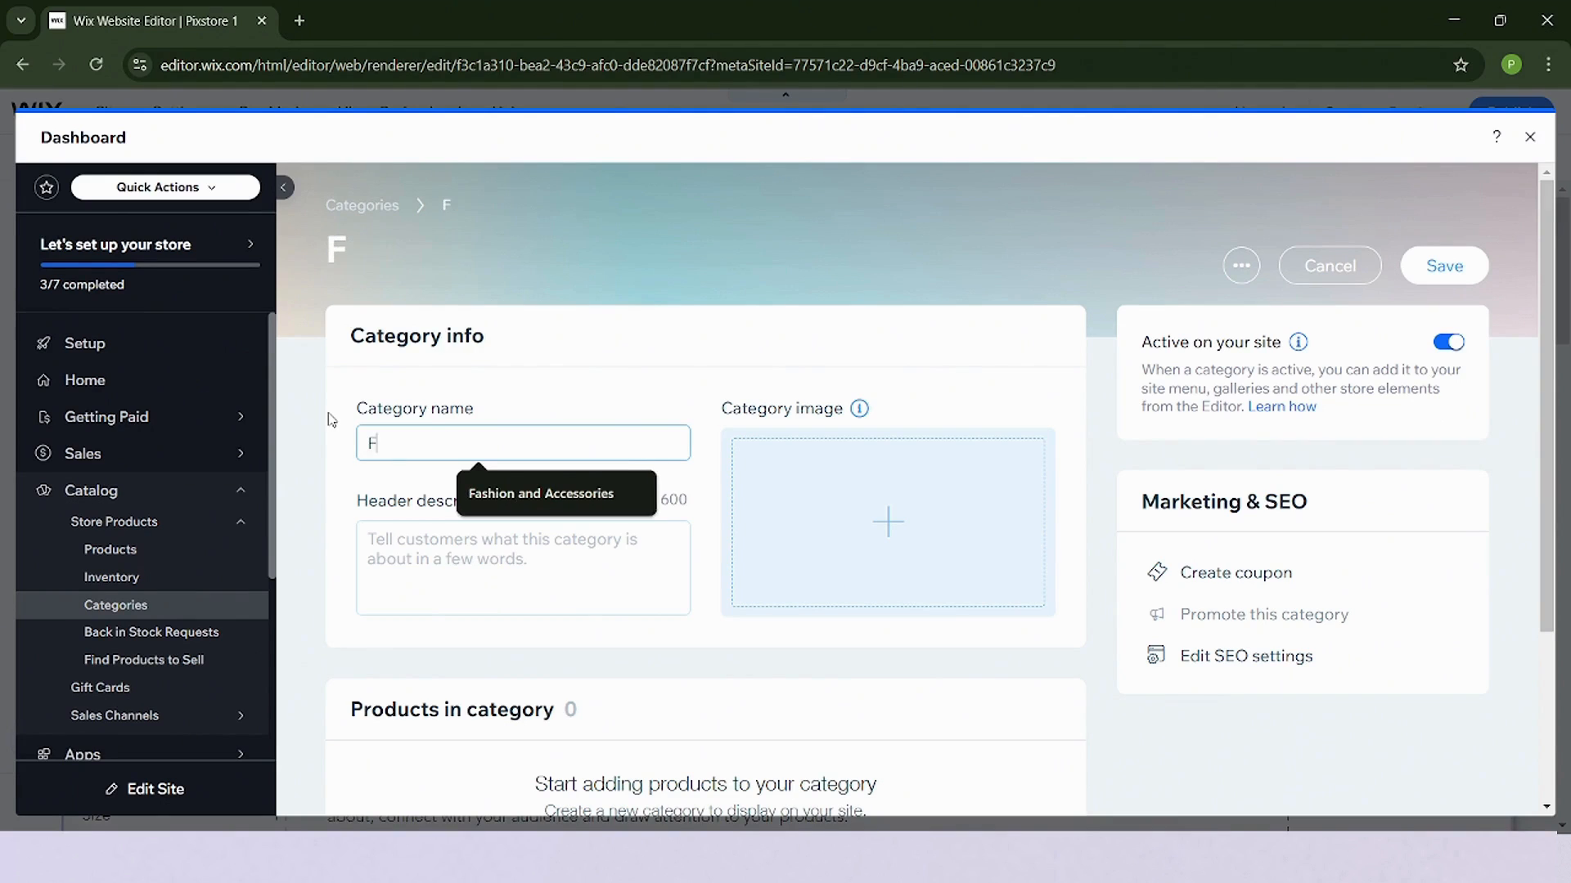
{"action": "type", "text": "ashion and Accessories"}
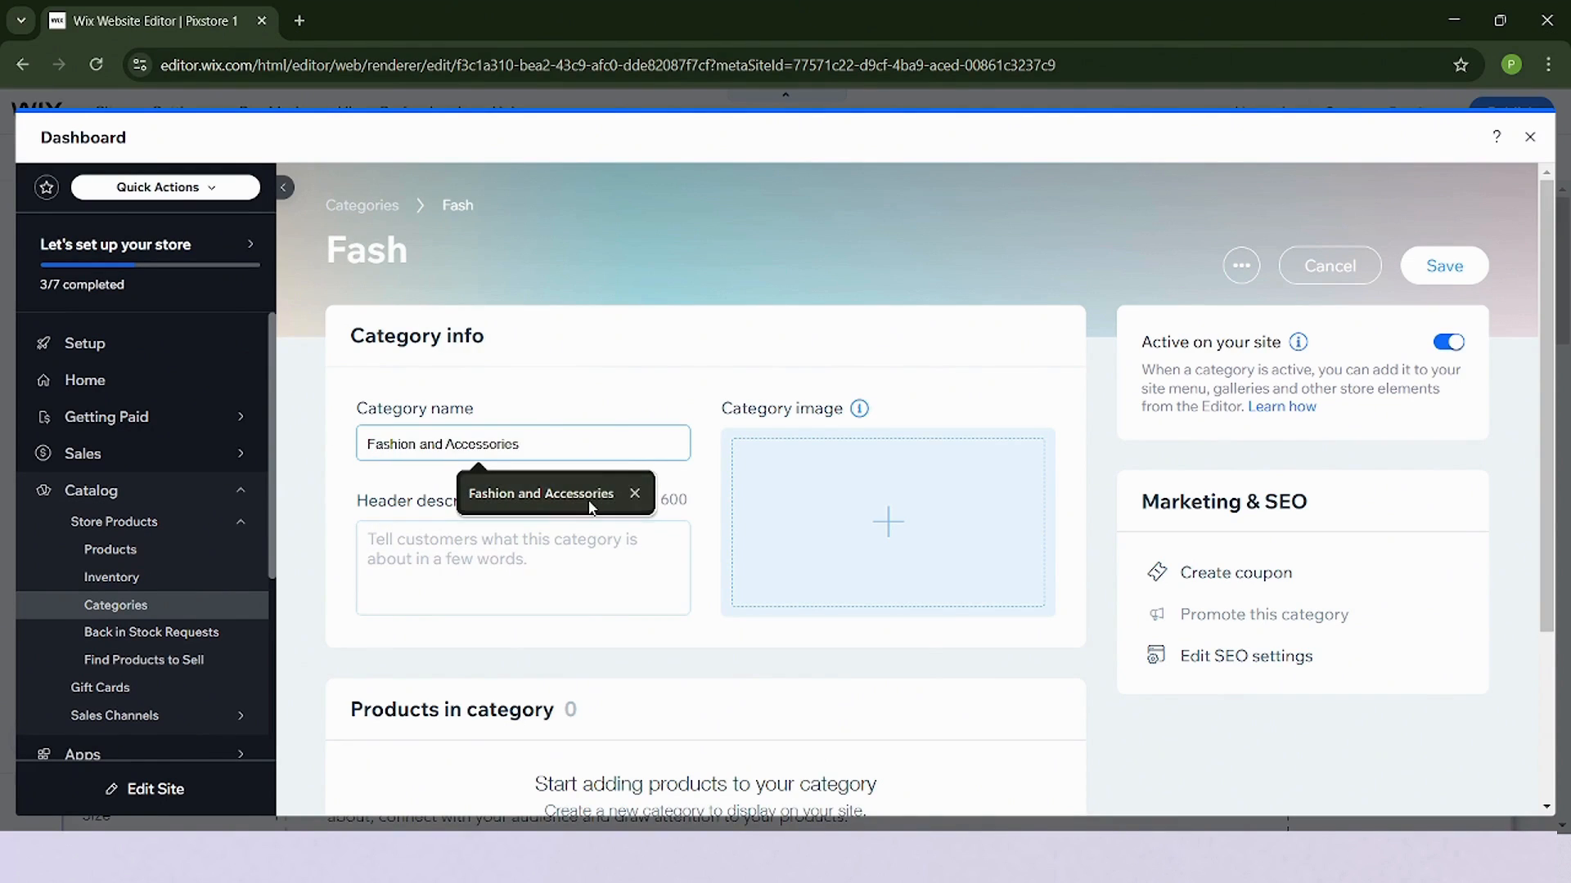
{"action": "left_click", "coordinate": [589, 495]}
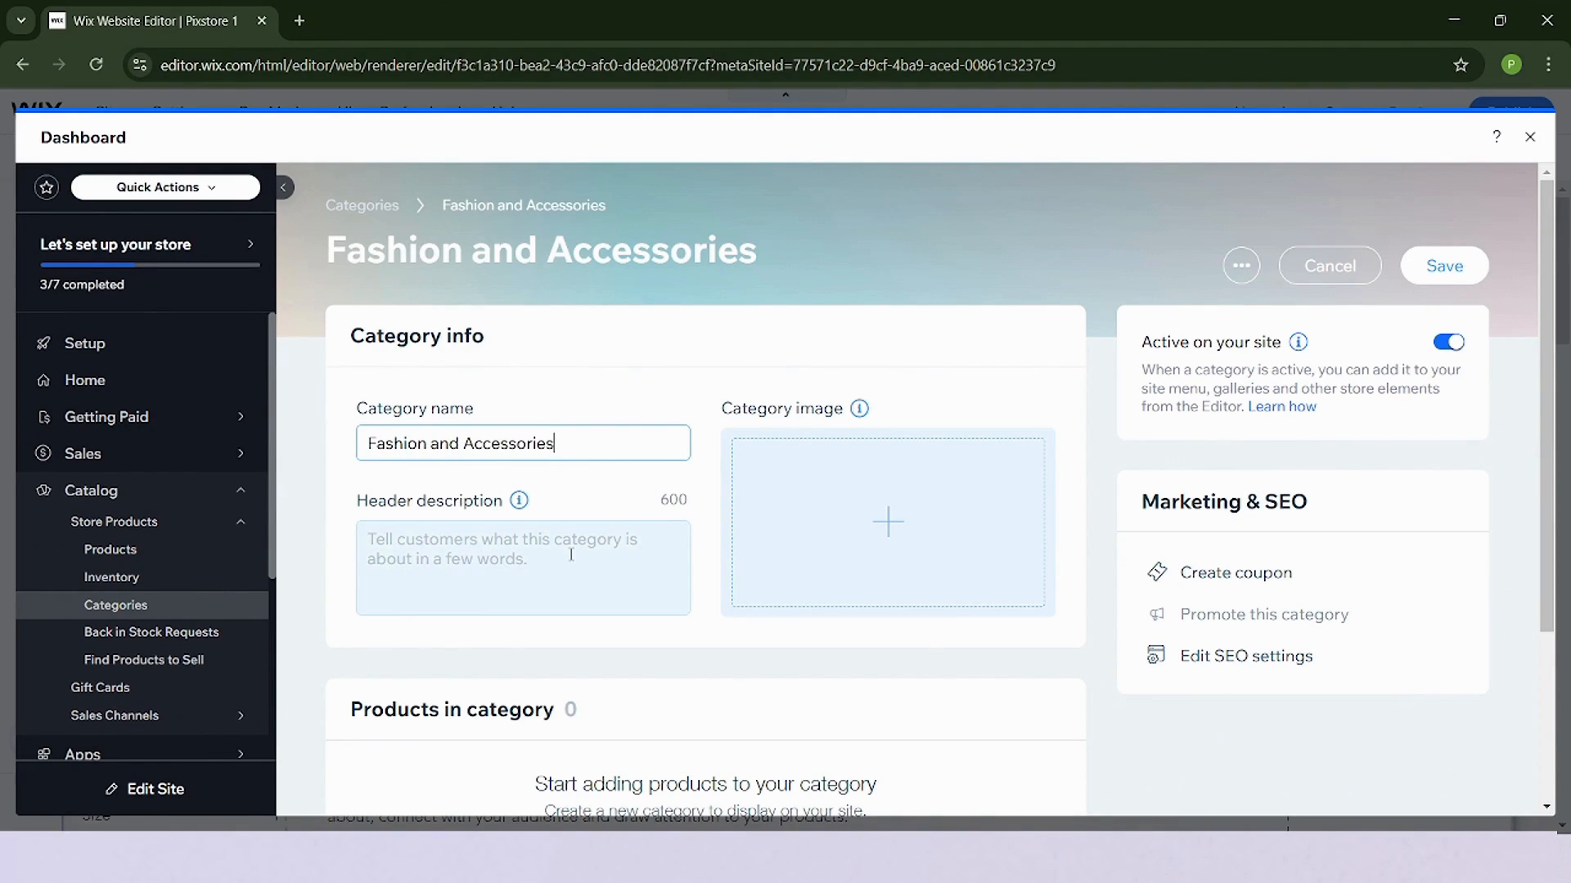
- Paste the prepared header description beginning "Stylish and functional pieces to elevate your everyday look" into the category info
{"action": "left_click", "coordinate": [571, 553]}
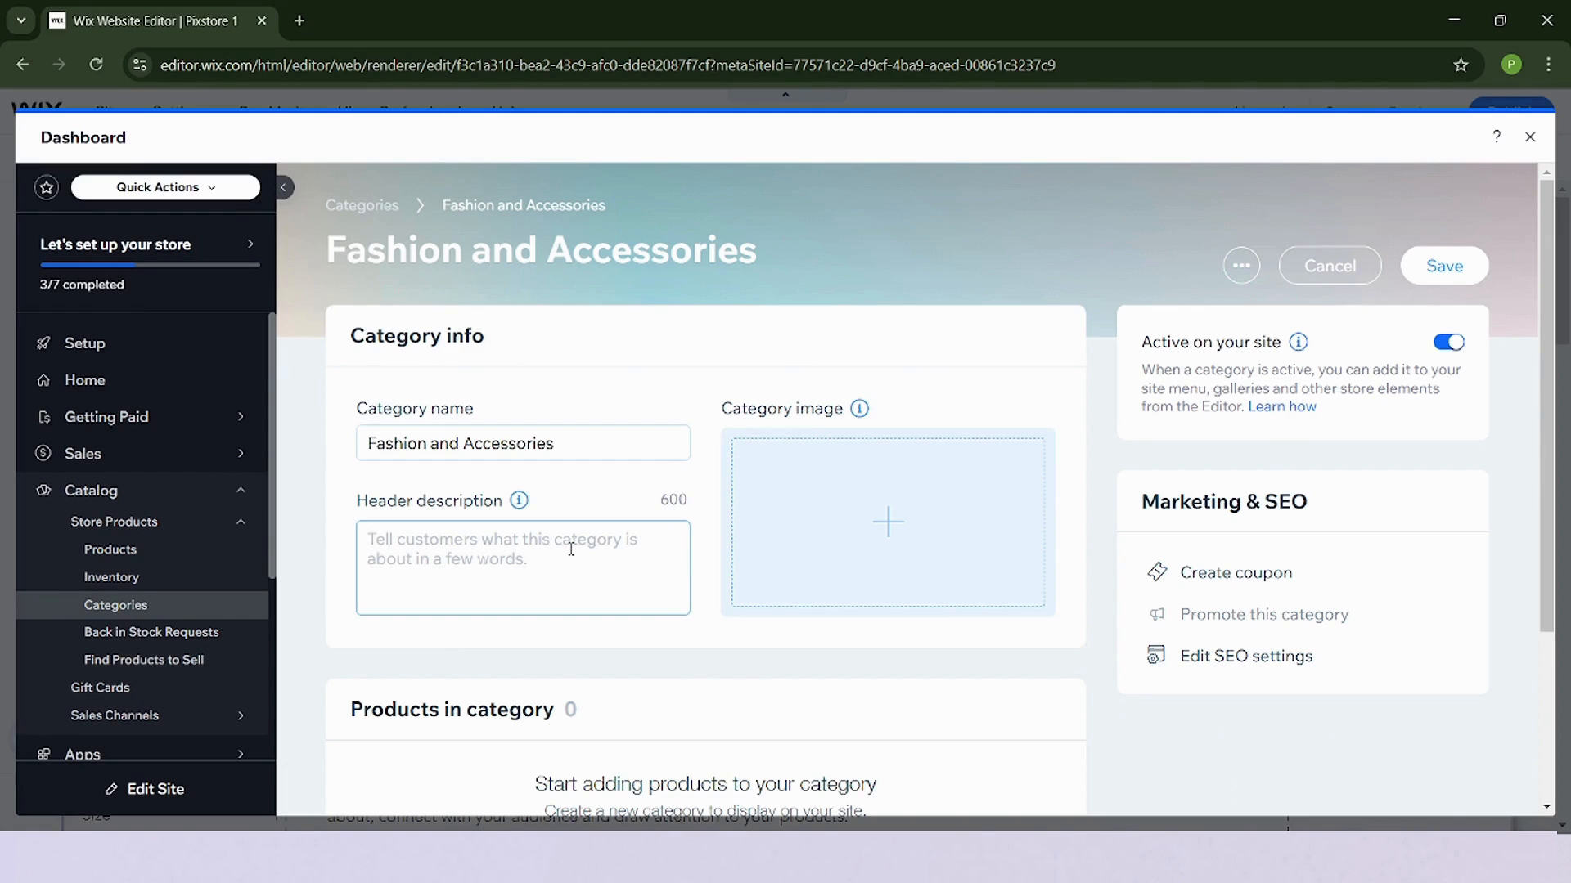
{"action": "key", "text": "ctrl+v"}
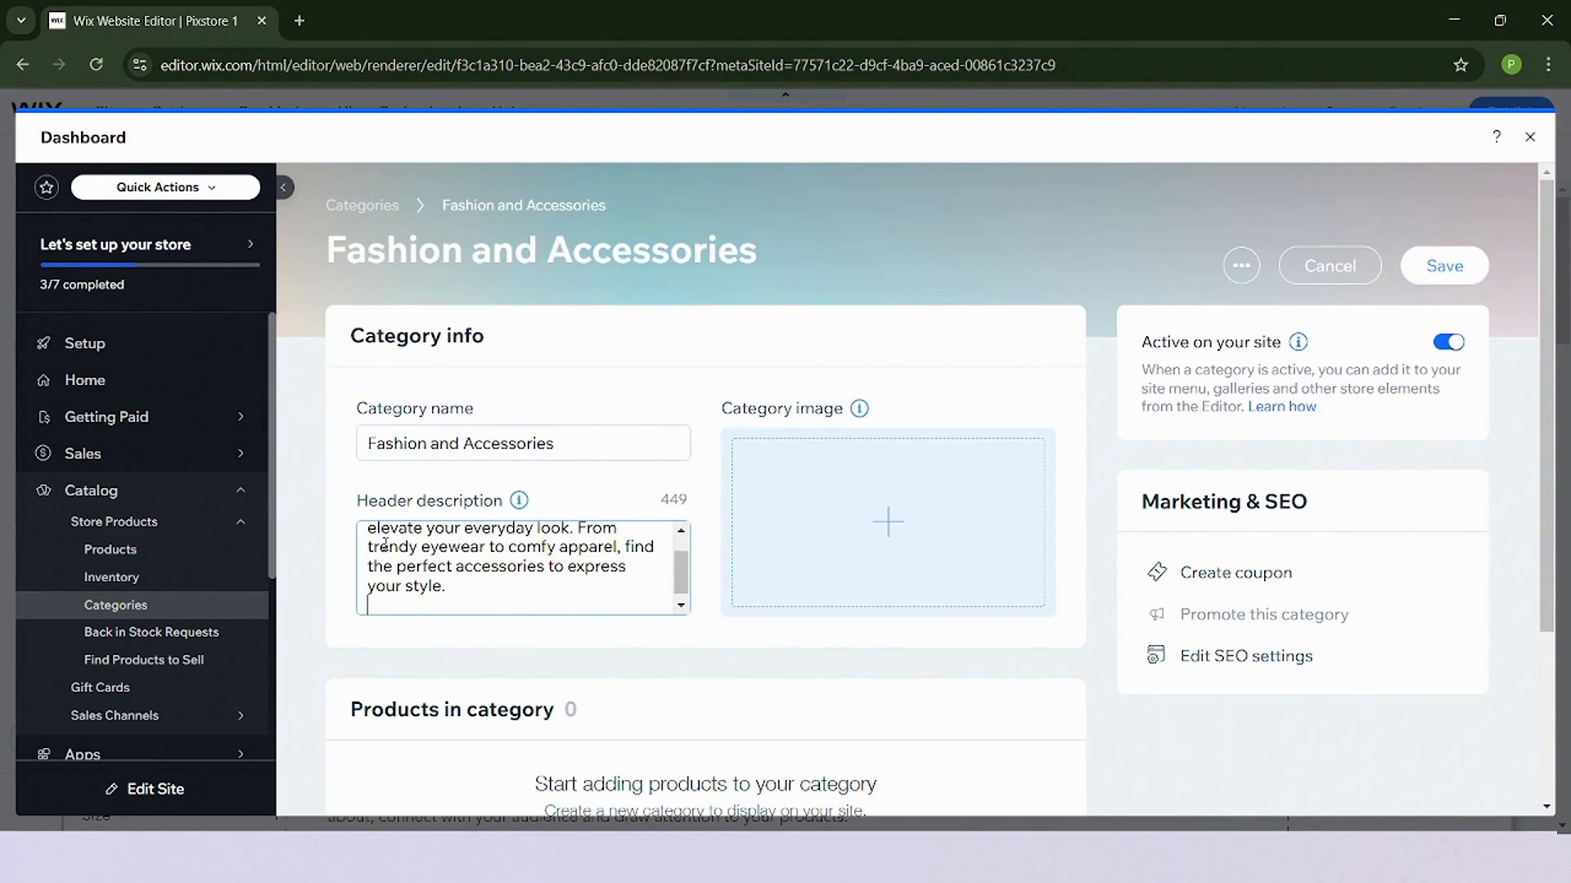
{"action": "scroll", "coordinate": [438, 573], "scroll_direction": "up", "scroll_amount": 1}
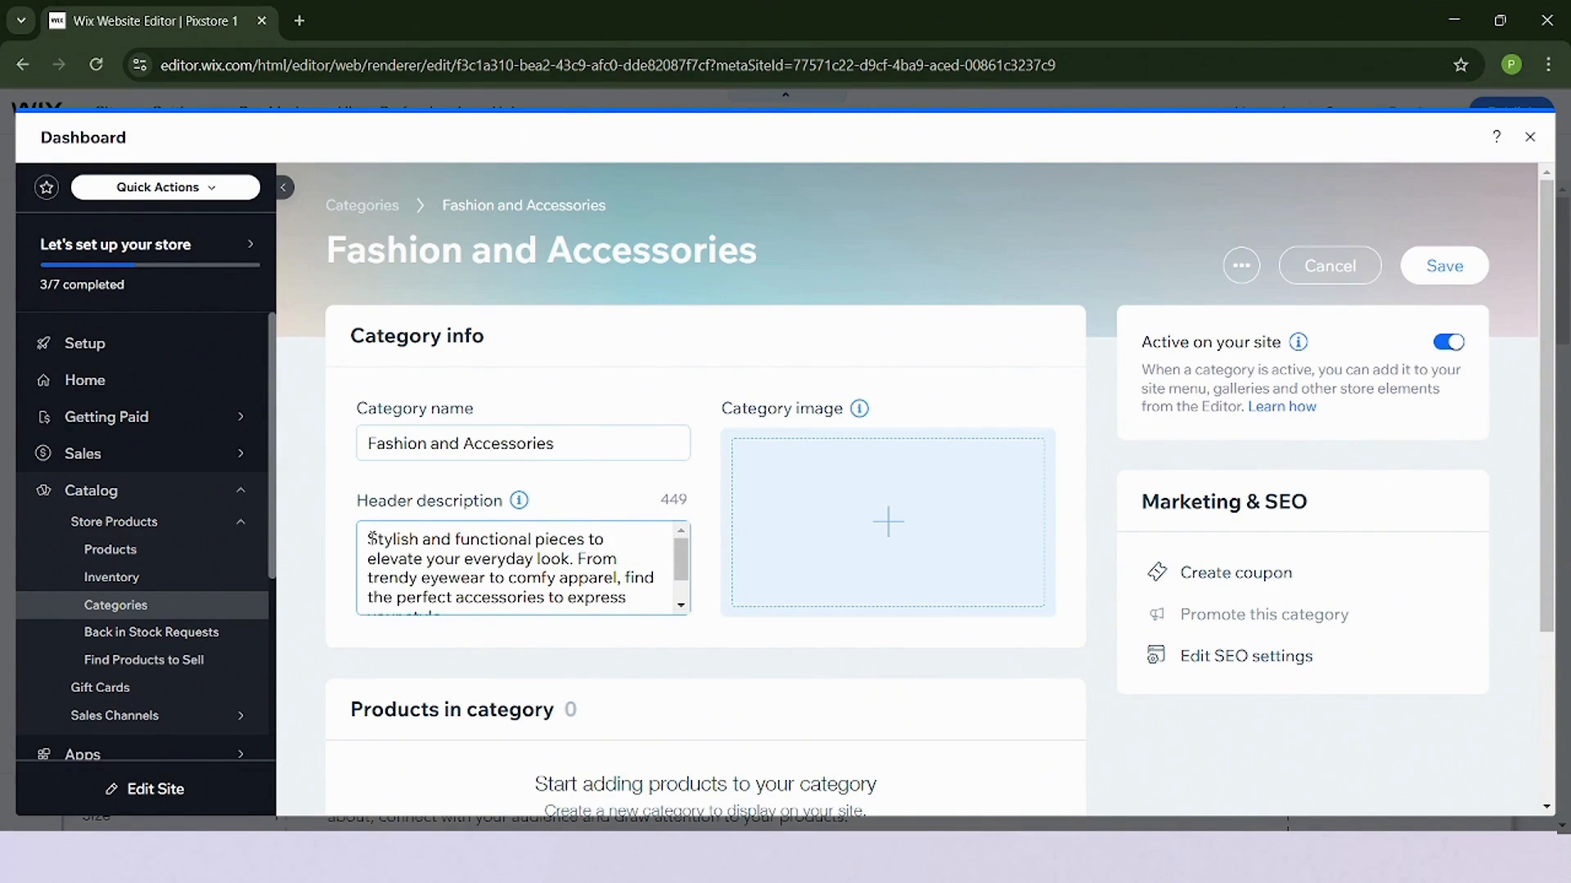
- Search for a category image with "fashion and accessories" and show all matching images in Media from Wix
{"action": "left_click", "coordinate": [870, 521]}
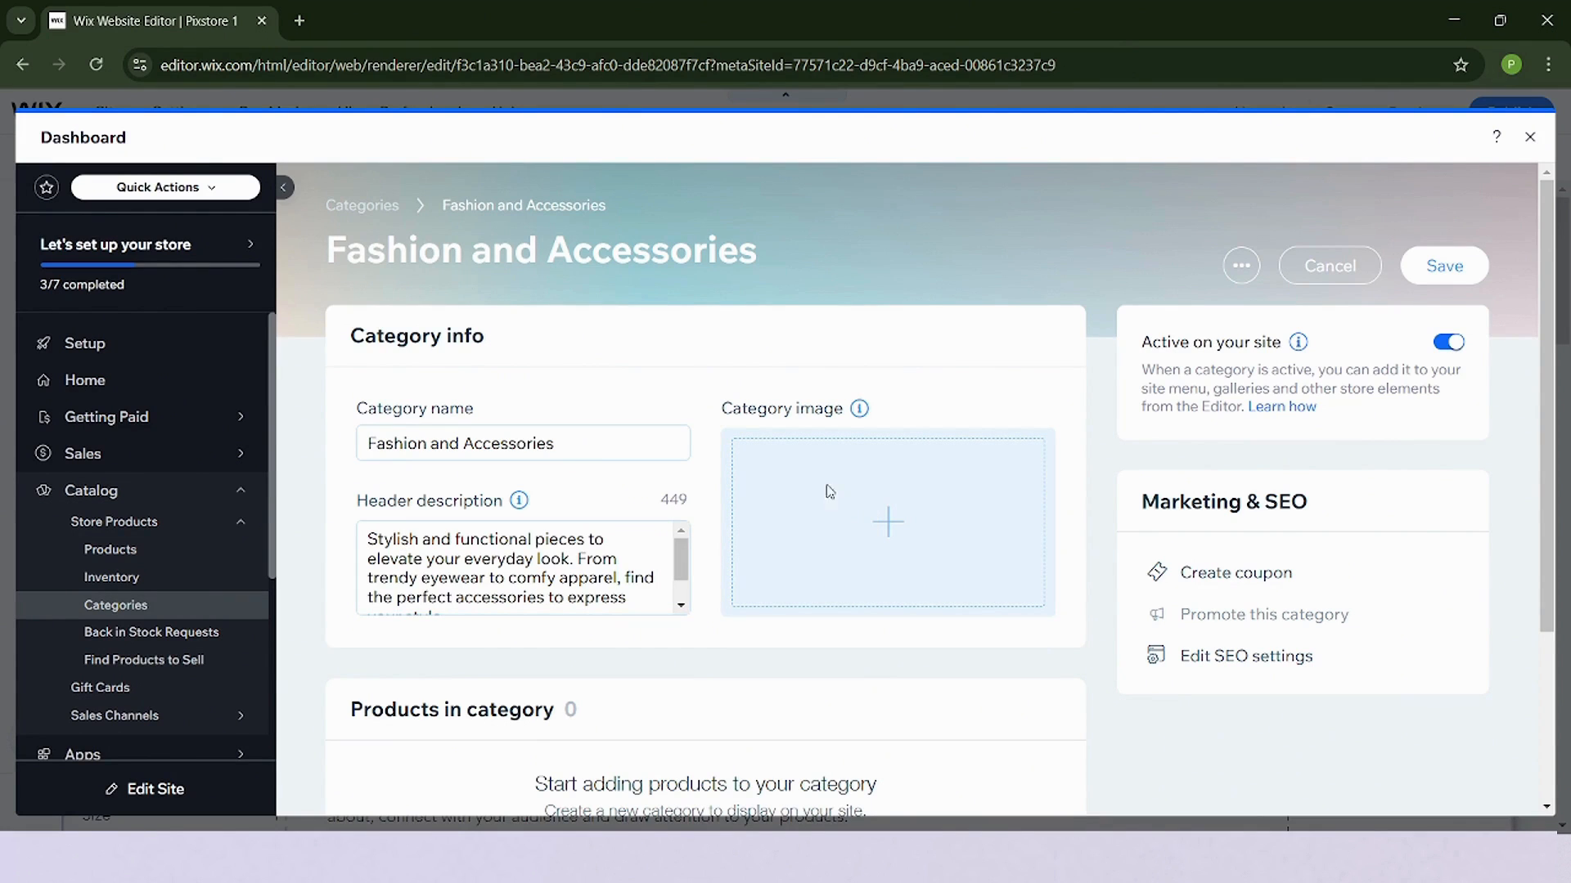
{"action": "left_click", "coordinate": [949, 515]}
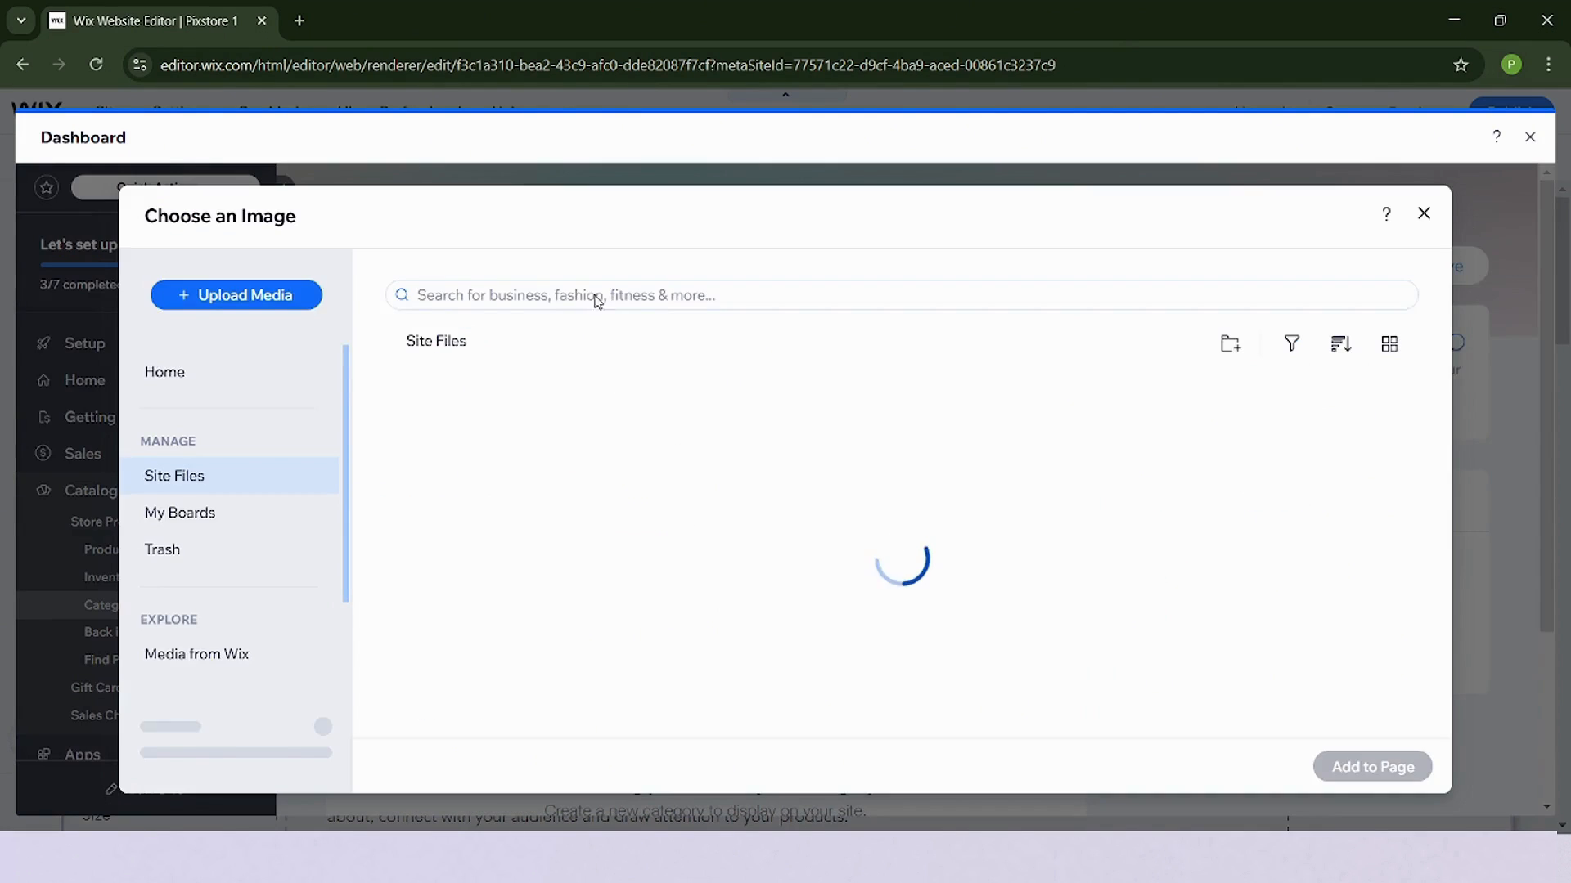
{"action": "left_click", "coordinate": [548, 293]}
{"action": "left_click", "coordinate": [602, 478]}
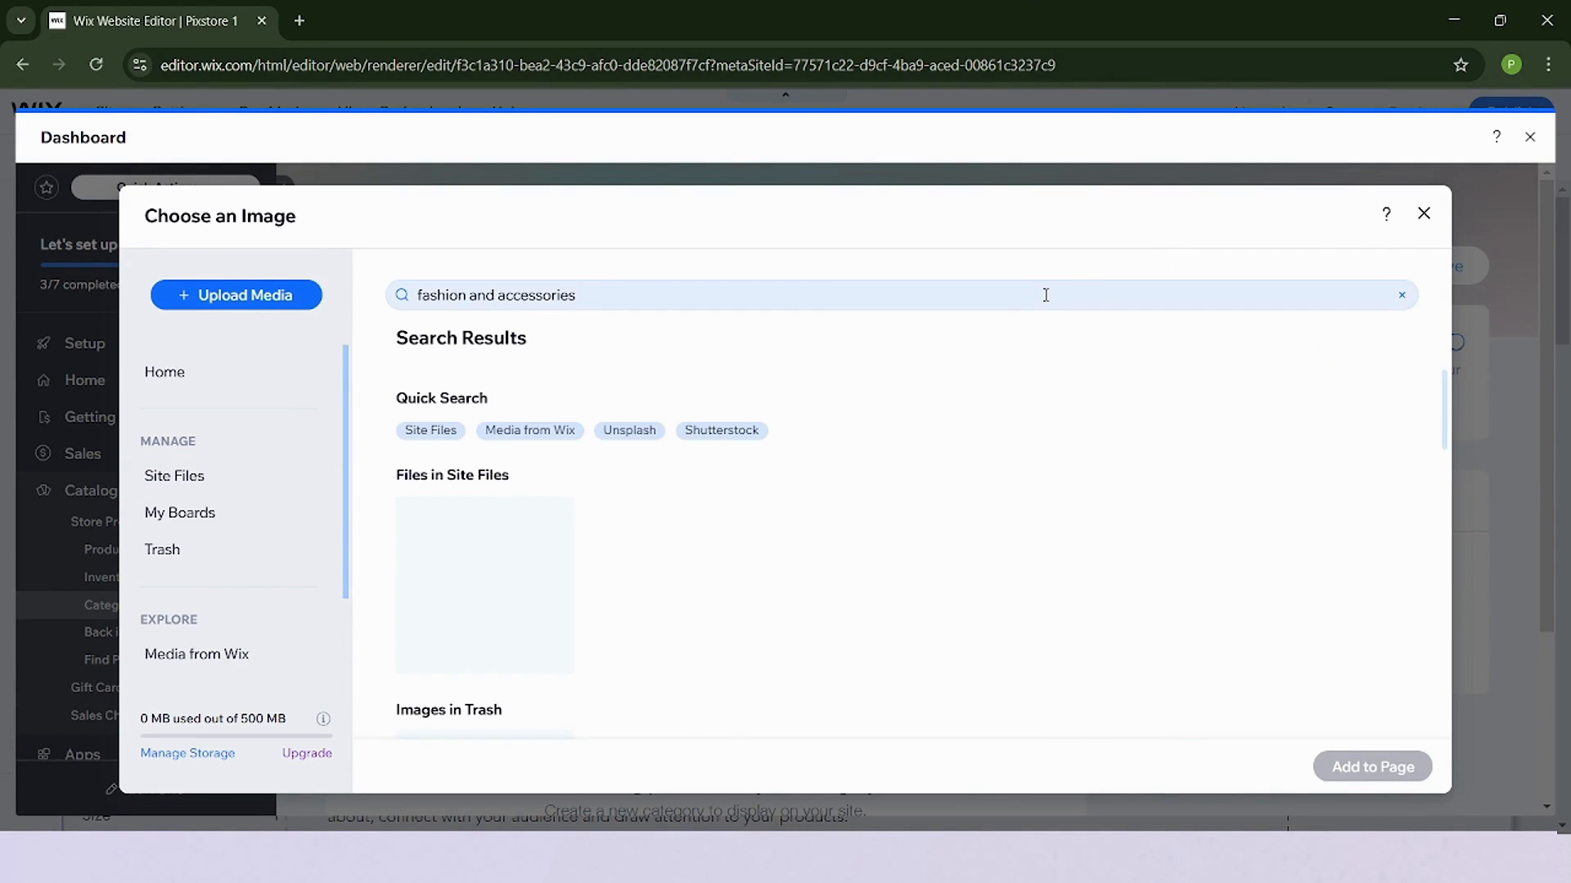
{"action": "scroll", "coordinate": [974, 409], "scroll_direction": "down", "scroll_amount": 6}
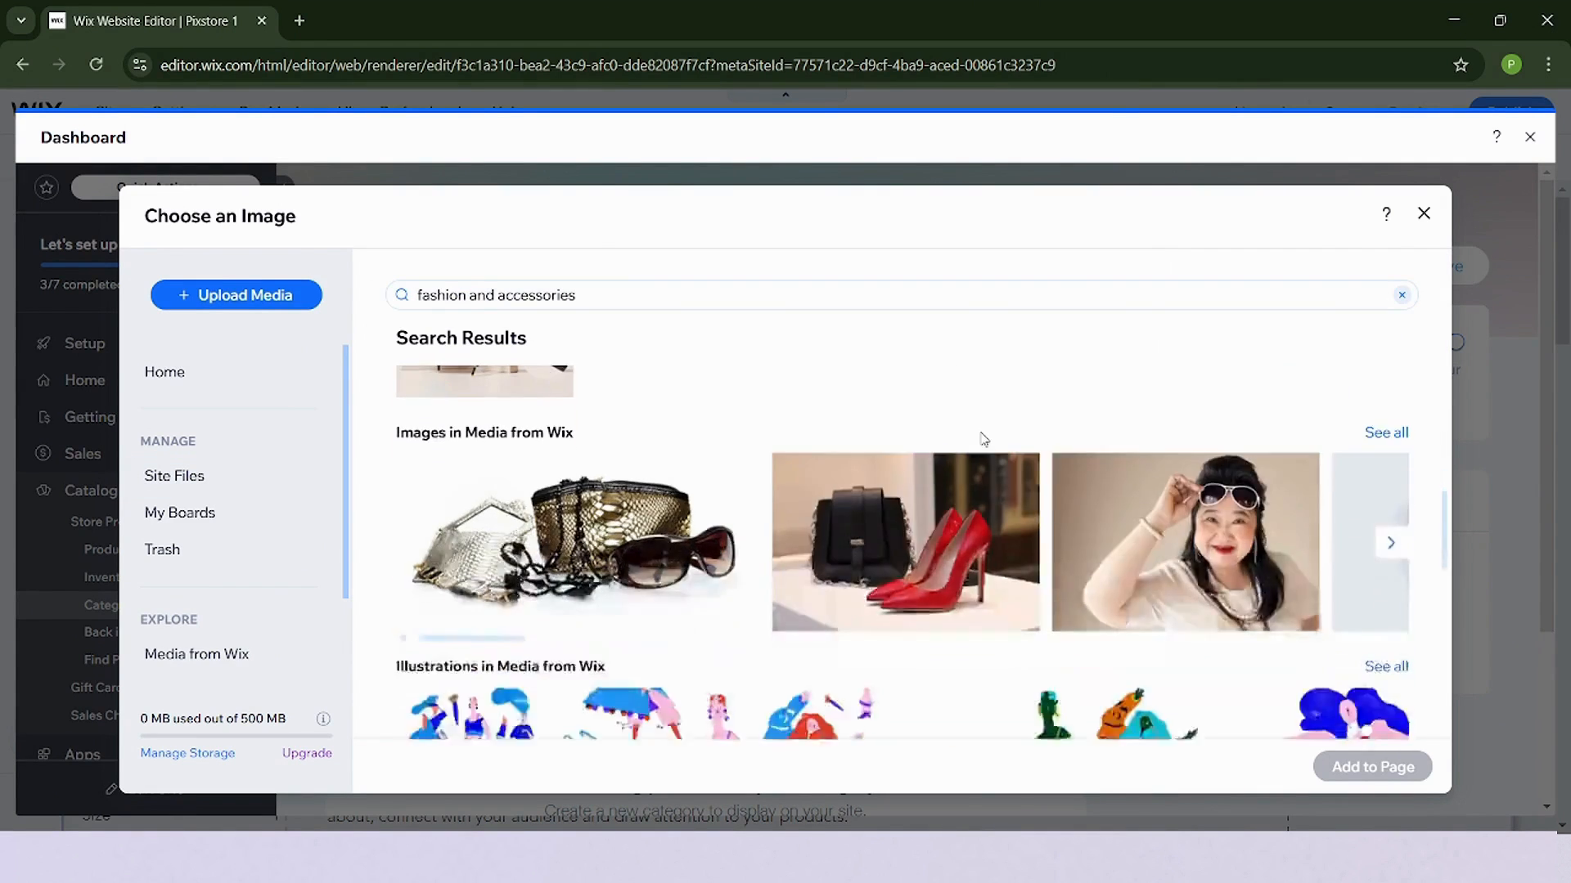
{"action": "left_click", "coordinate": [1384, 433]}
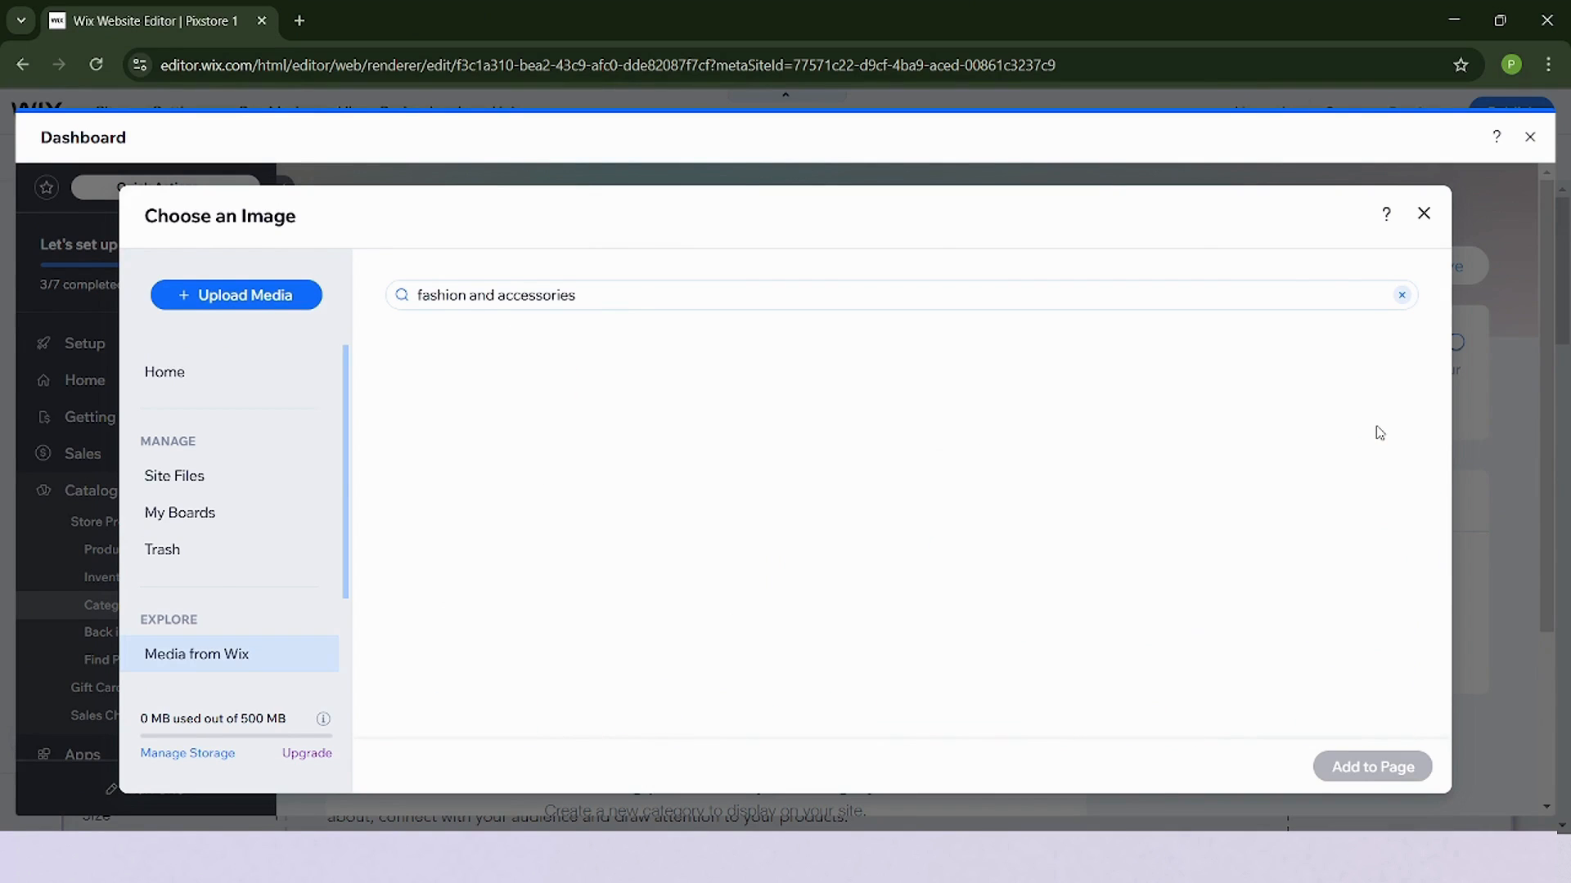
- Add the photo of a person in white with a smartwatch and brown handbag as the category image
{"action": "scroll", "coordinate": [1374, 431], "scroll_direction": "down", "scroll_amount": 4}
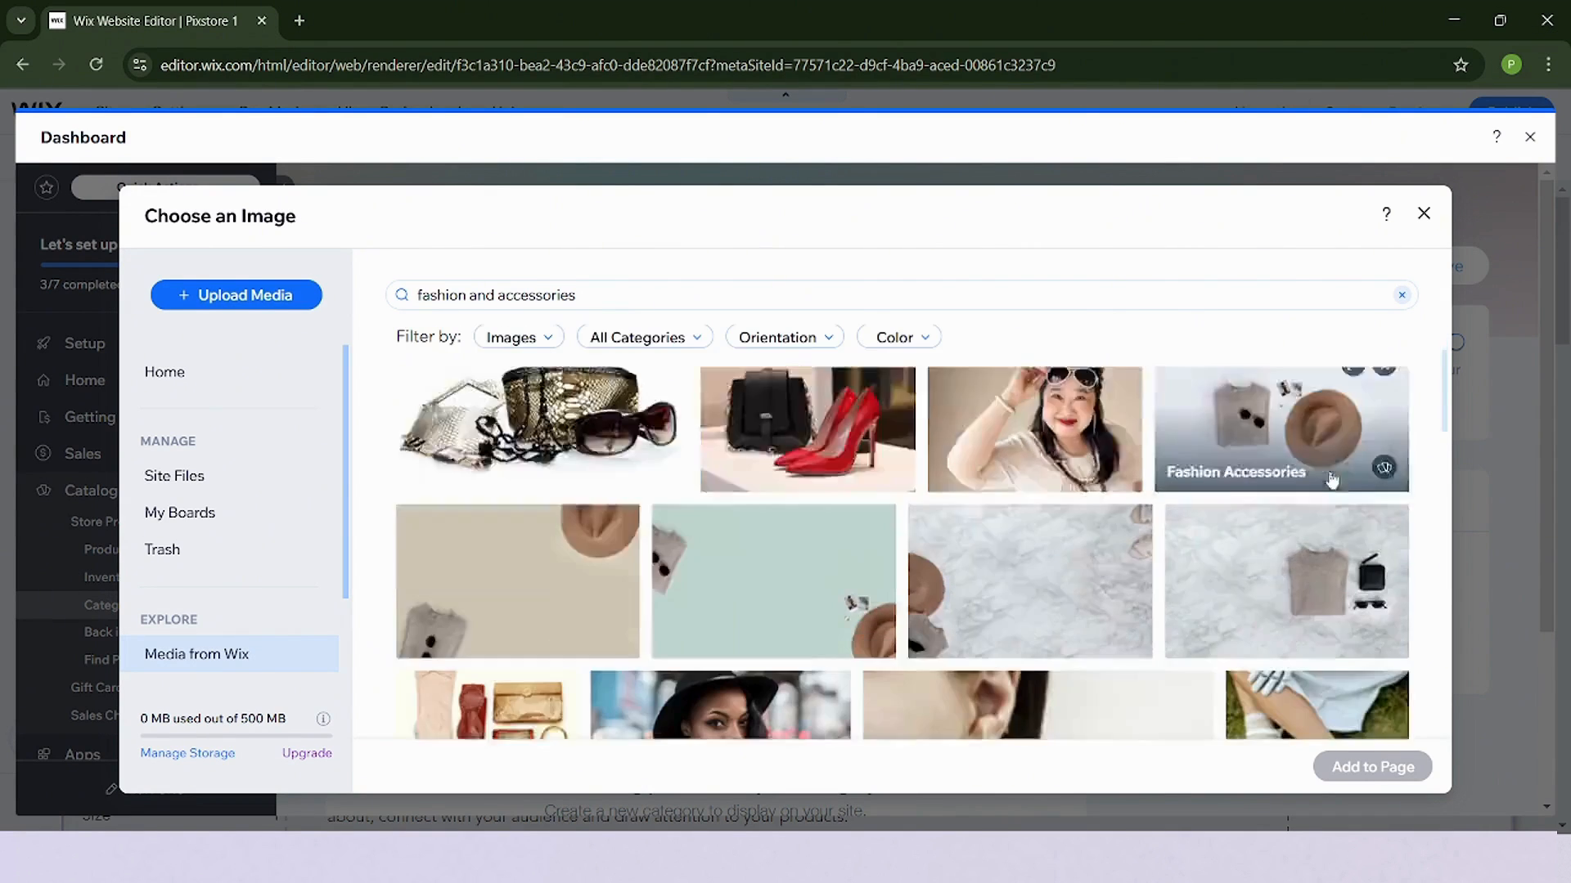
{"action": "scroll", "coordinate": [1288, 494], "scroll_direction": "down", "scroll_amount": 4}
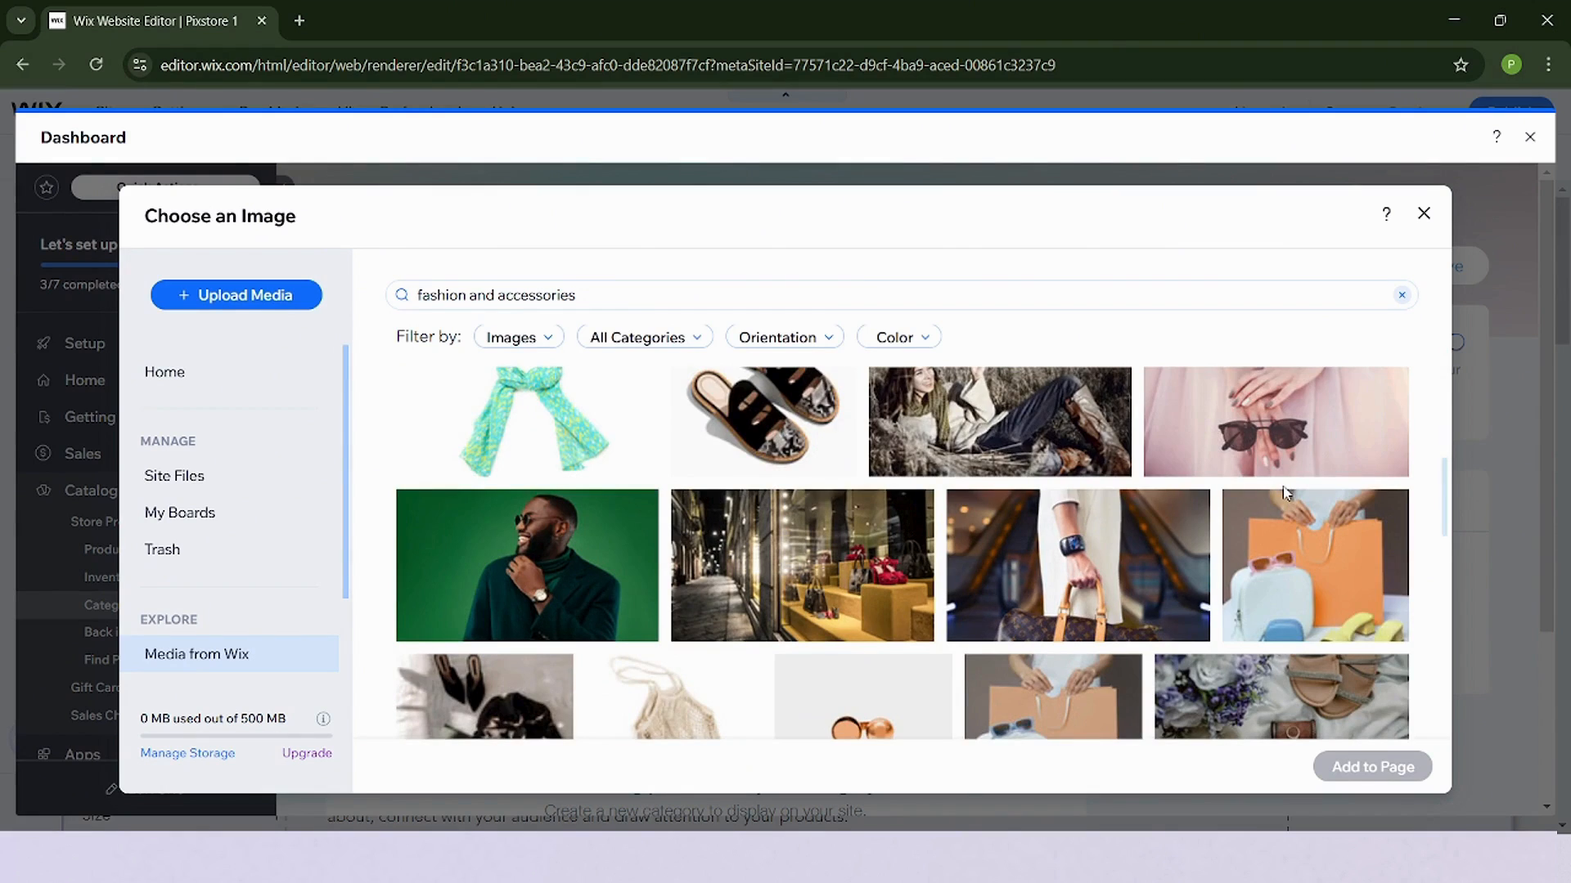
{"action": "scroll", "coordinate": [1285, 494], "scroll_direction": "down", "scroll_amount": 1}
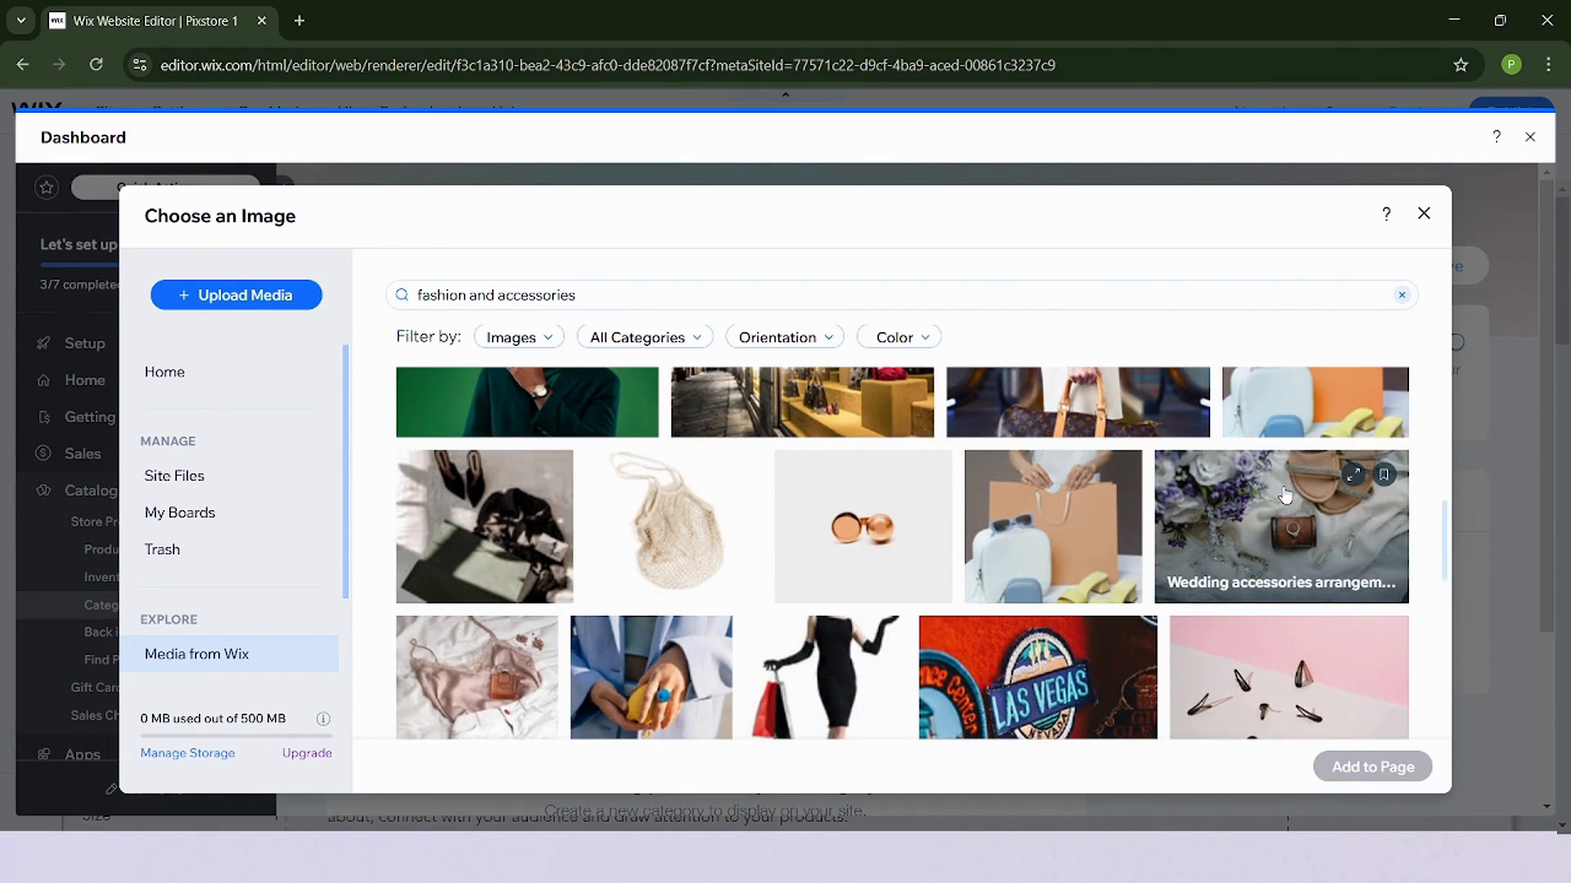
{"action": "scroll", "coordinate": [1276, 556], "scroll_direction": "up", "scroll_amount": 1}
{"action": "left_click", "coordinate": [1068, 468]}
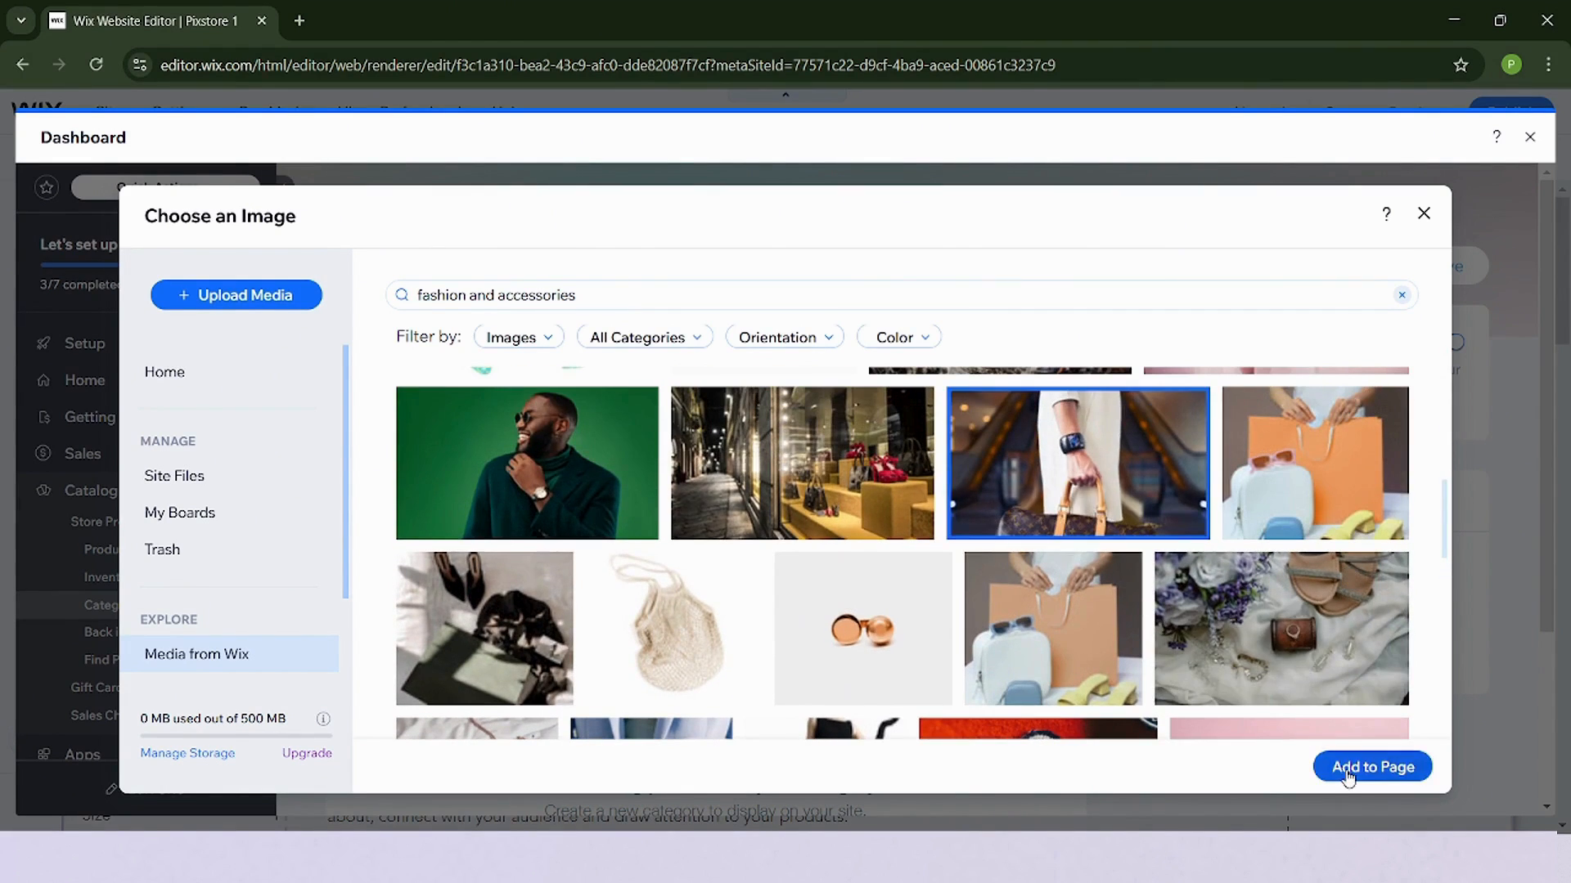
{"action": "left_click", "coordinate": [1345, 770]}
- Add the Bag, Sweatshirt, Glasses, Hat, Earrings and Plain T-Shirt products to the category
{"action": "scroll", "coordinate": [883, 515], "scroll_direction": "down", "scroll_amount": 3}
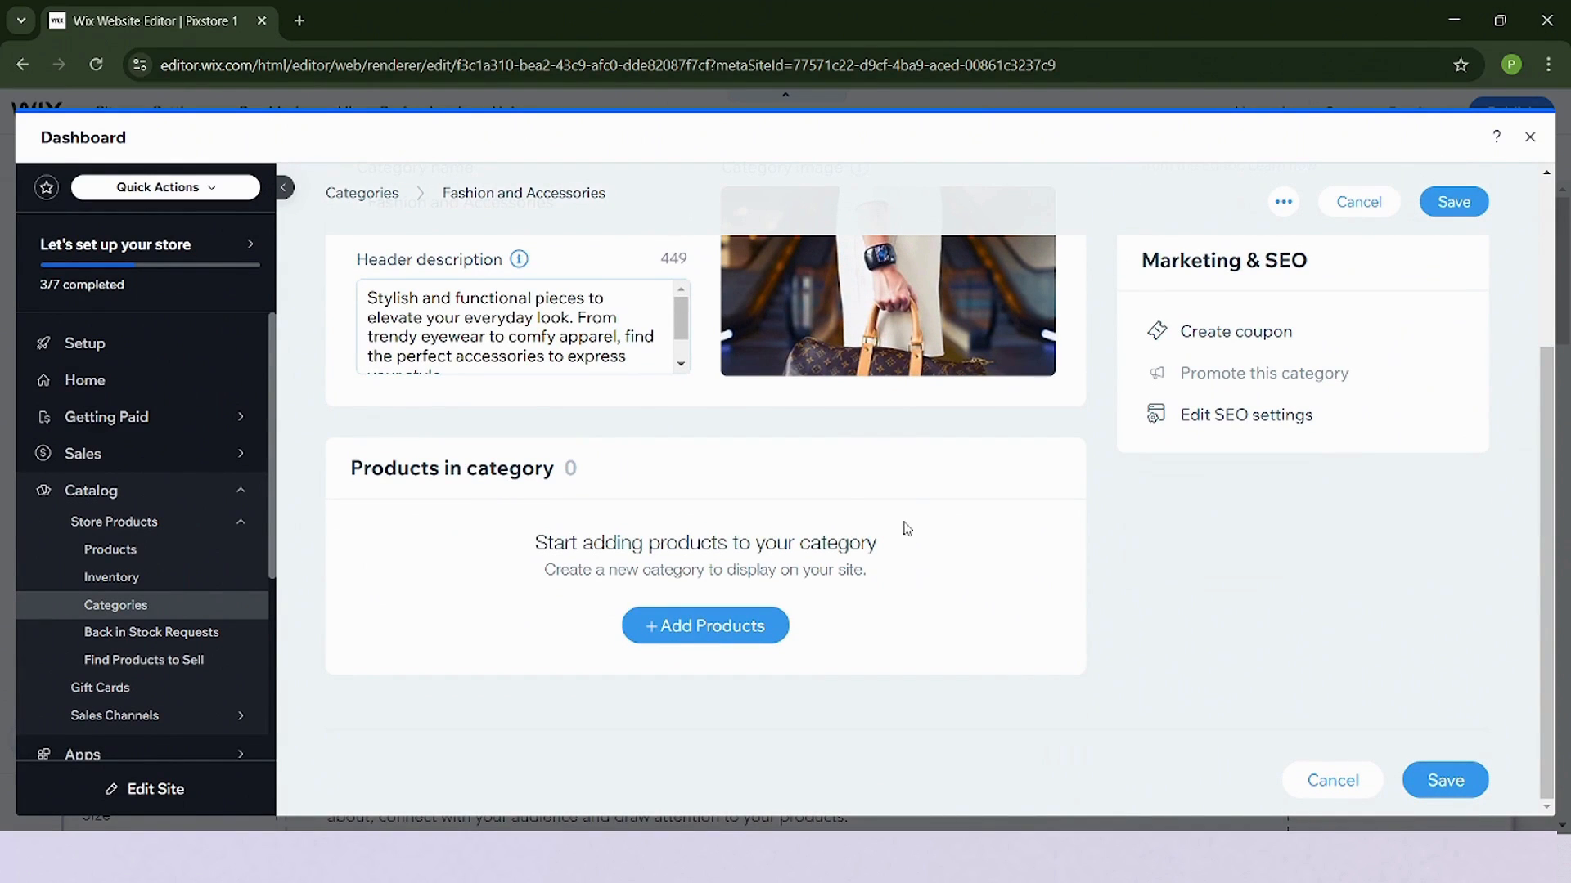
{"action": "left_click", "coordinate": [699, 641]}
{"action": "left_click", "coordinate": [716, 632]}
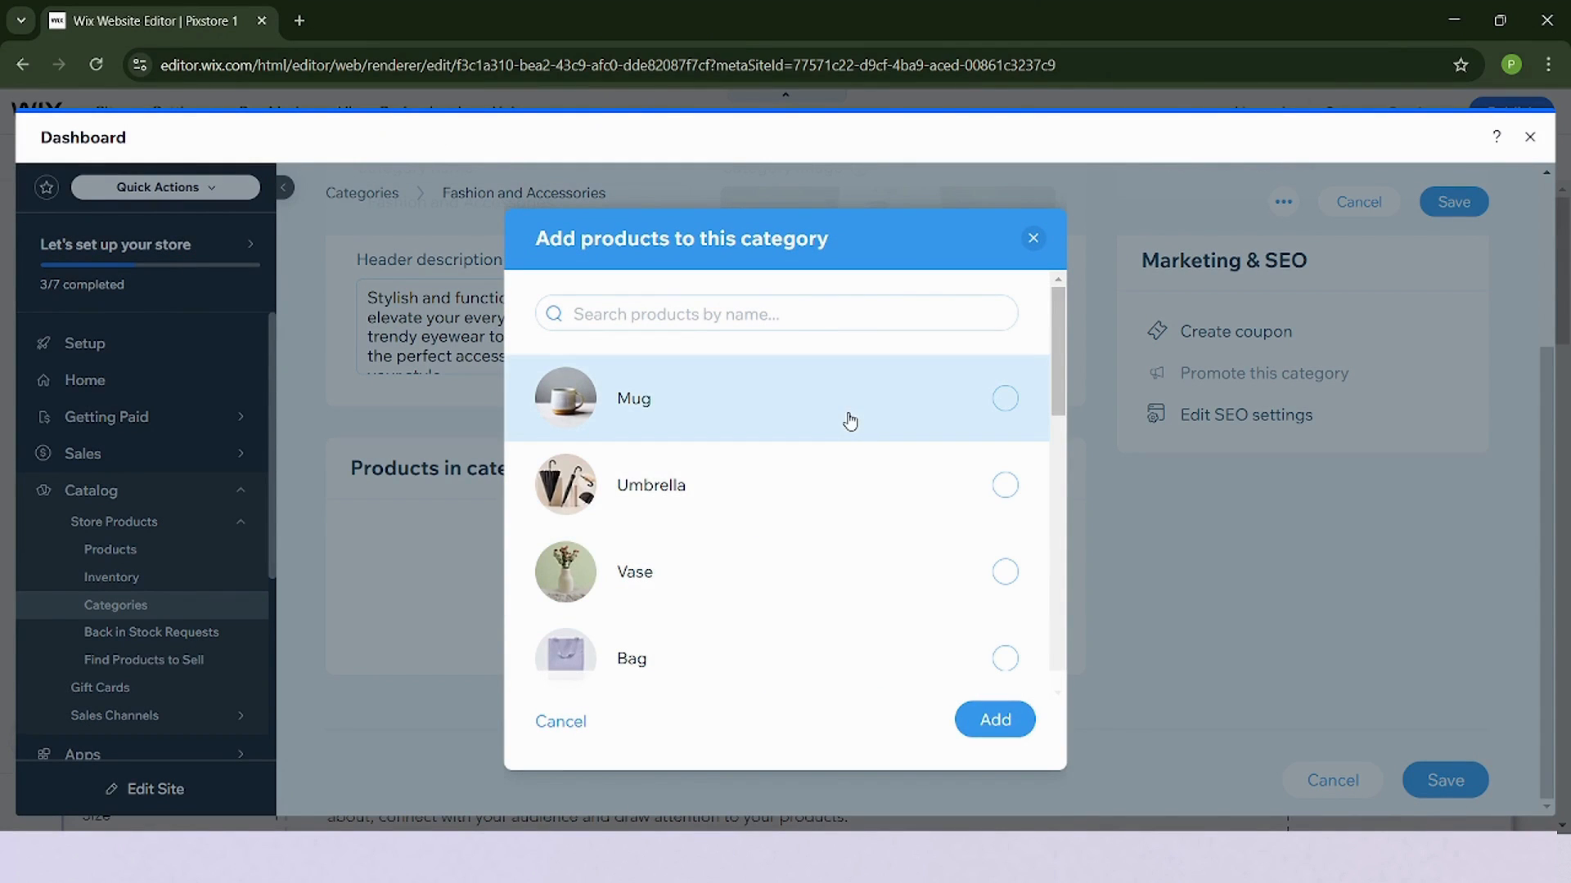
{"action": "scroll", "coordinate": [855, 442], "scroll_direction": "down", "scroll_amount": 2}
{"action": "left_click", "coordinate": [872, 559]}
{"action": "scroll", "coordinate": [869, 557], "scroll_direction": "down", "scroll_amount": 3}
{"action": "left_click", "coordinate": [868, 560]}
{"action": "left_click", "coordinate": [855, 618]}
{"action": "scroll", "coordinate": [867, 581], "scroll_direction": "down", "scroll_amount": 4}
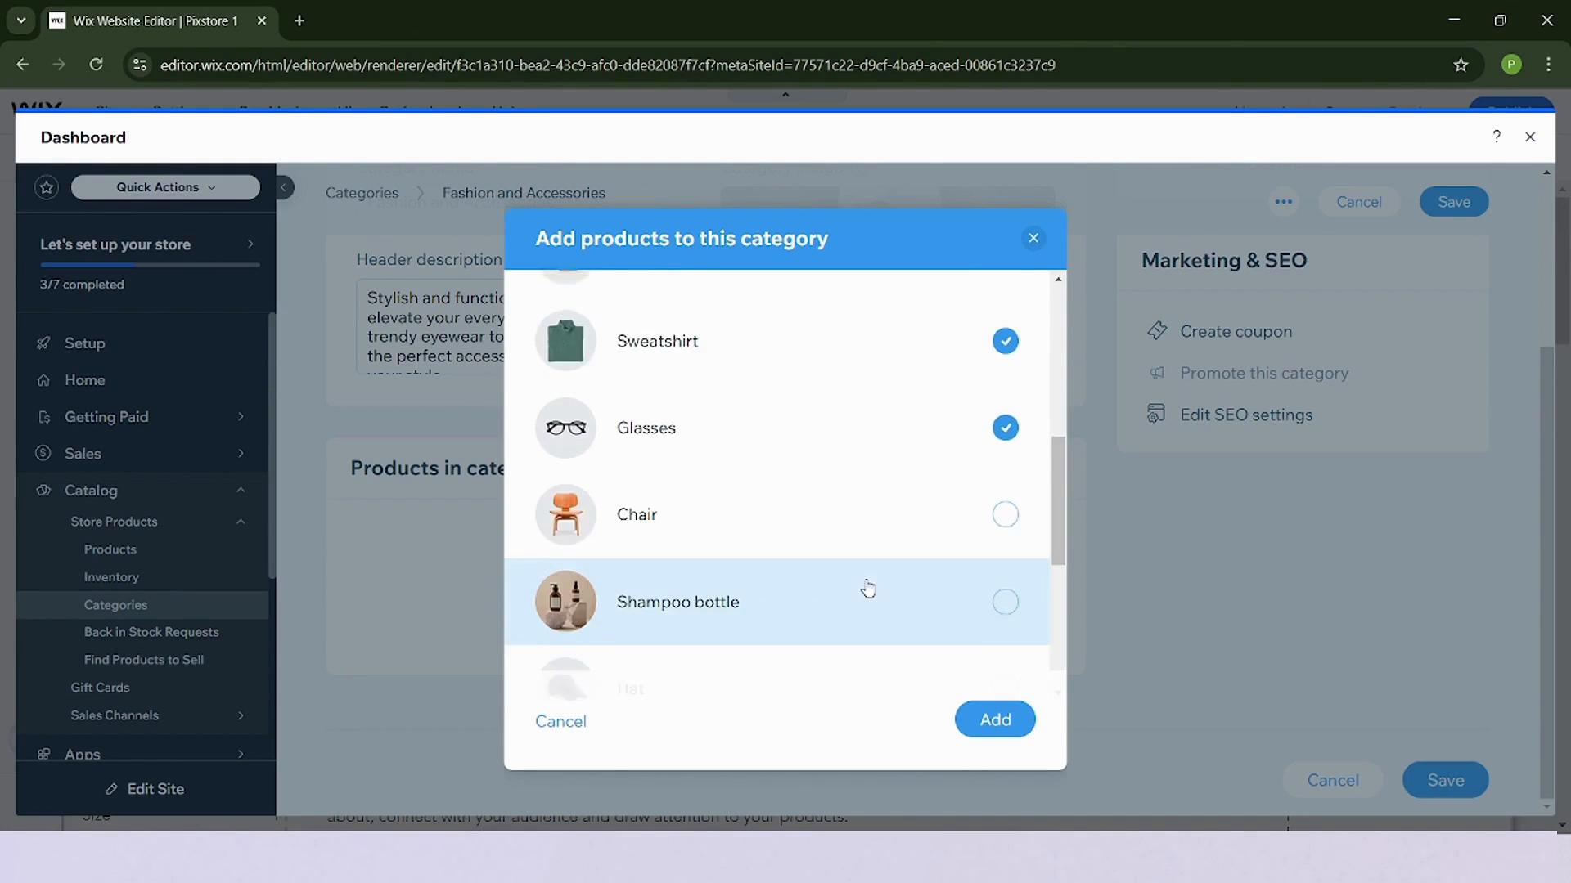
{"action": "left_click", "coordinate": [872, 566]}
{"action": "scroll", "coordinate": [871, 566], "scroll_direction": "down", "scroll_amount": 5}
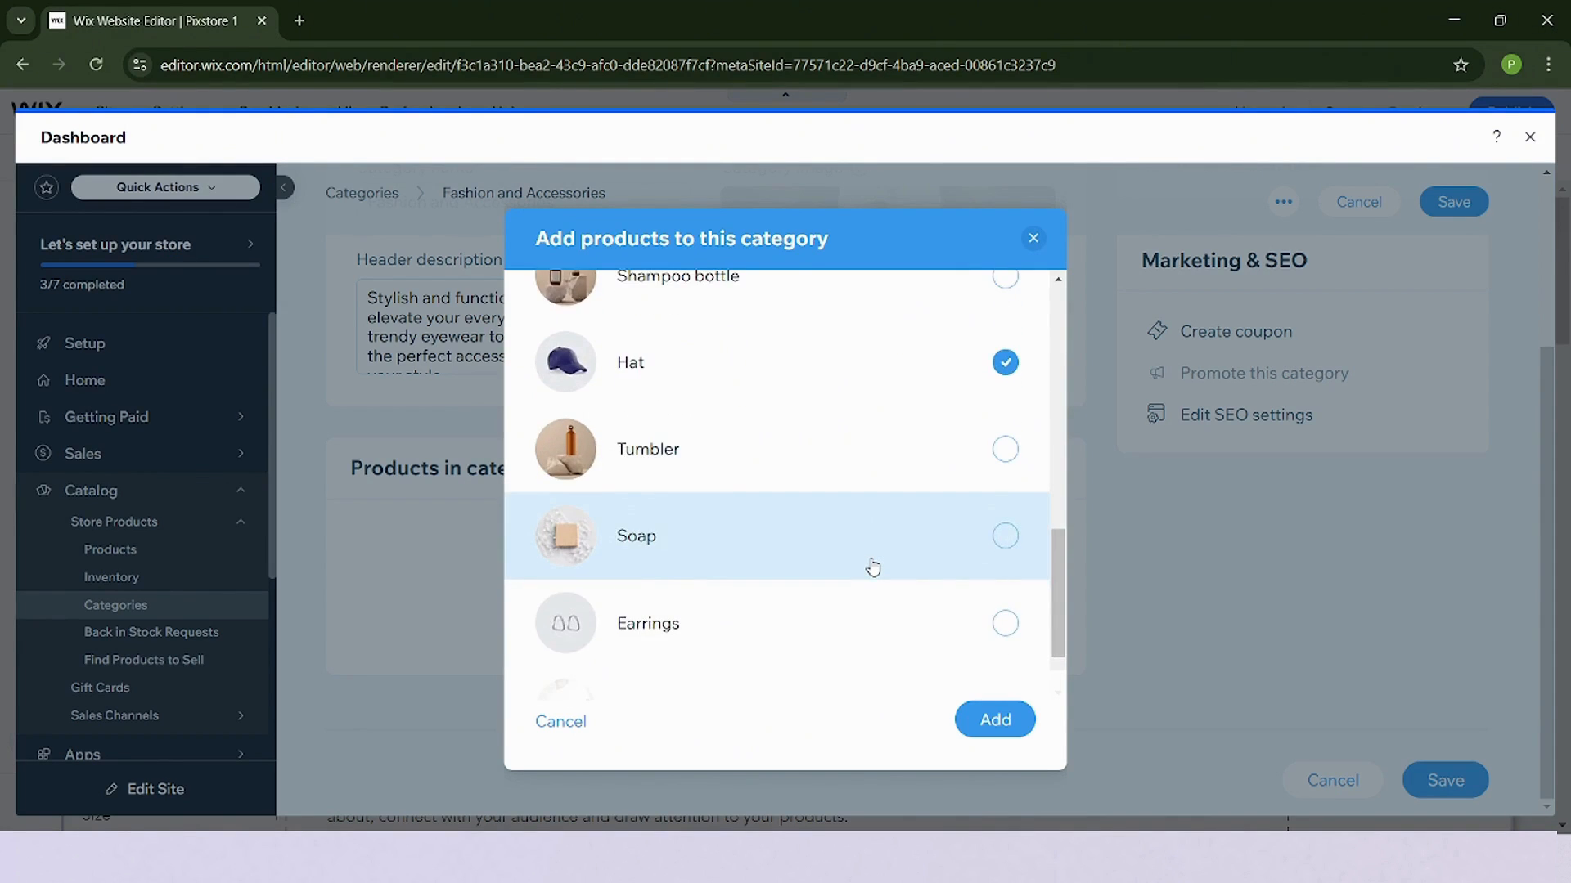
{"action": "left_click", "coordinate": [870, 554]}
{"action": "left_click", "coordinate": [863, 622]}
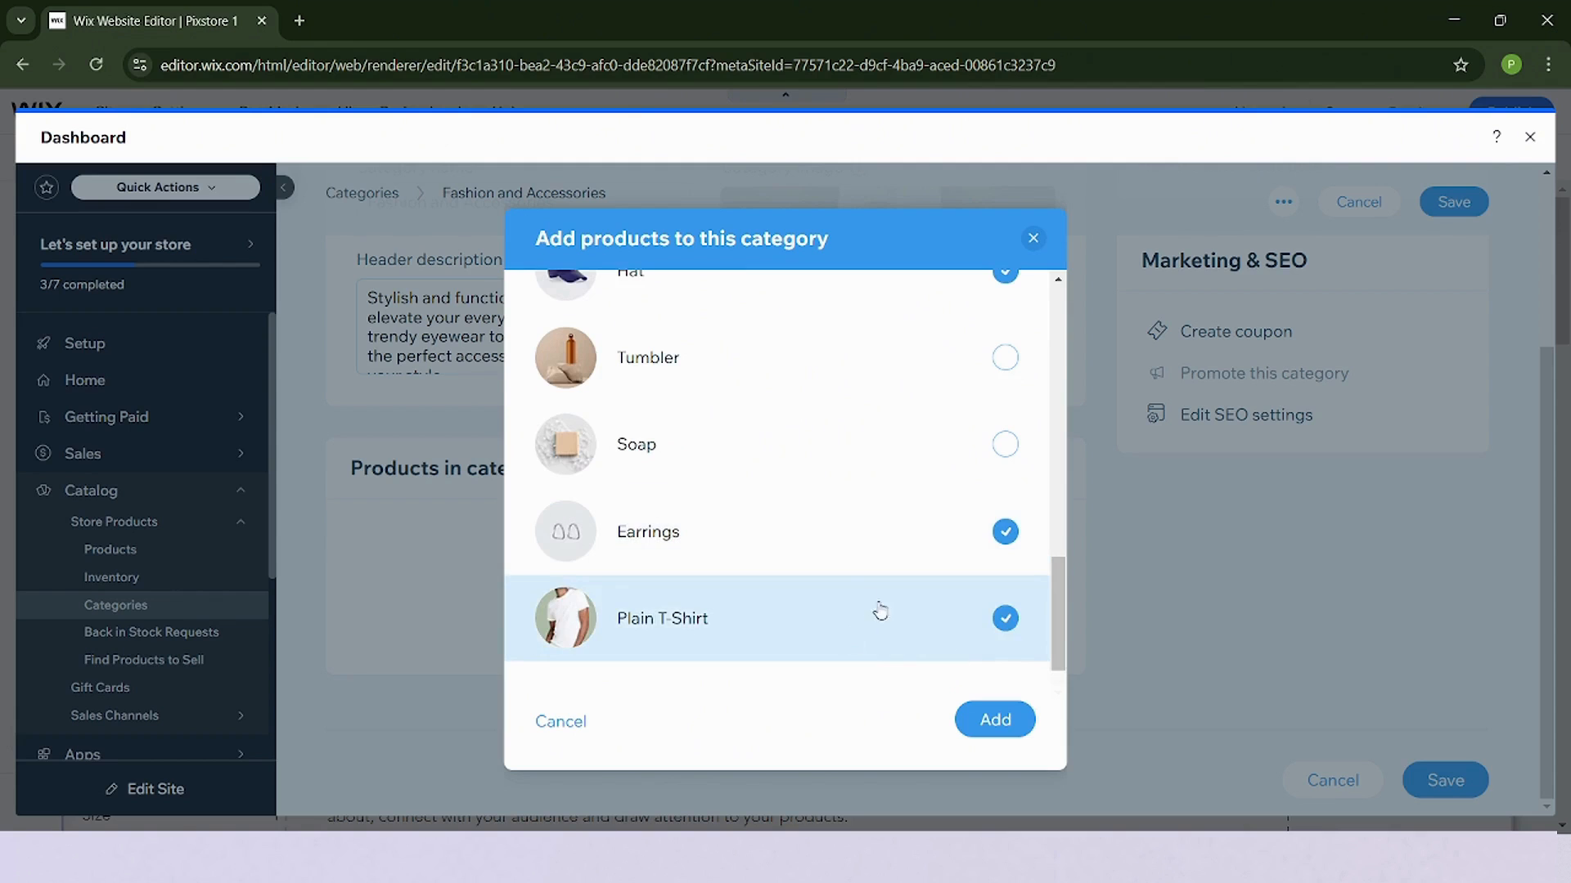
{"action": "left_click", "coordinate": [996, 719]}
- Reorder the category's products to Glasses, Bag, Hat, Earrings, Sweatshirt, Plain T-Shirt
{"action": "scroll", "coordinate": [1146, 596], "scroll_direction": "up", "scroll_amount": 3}
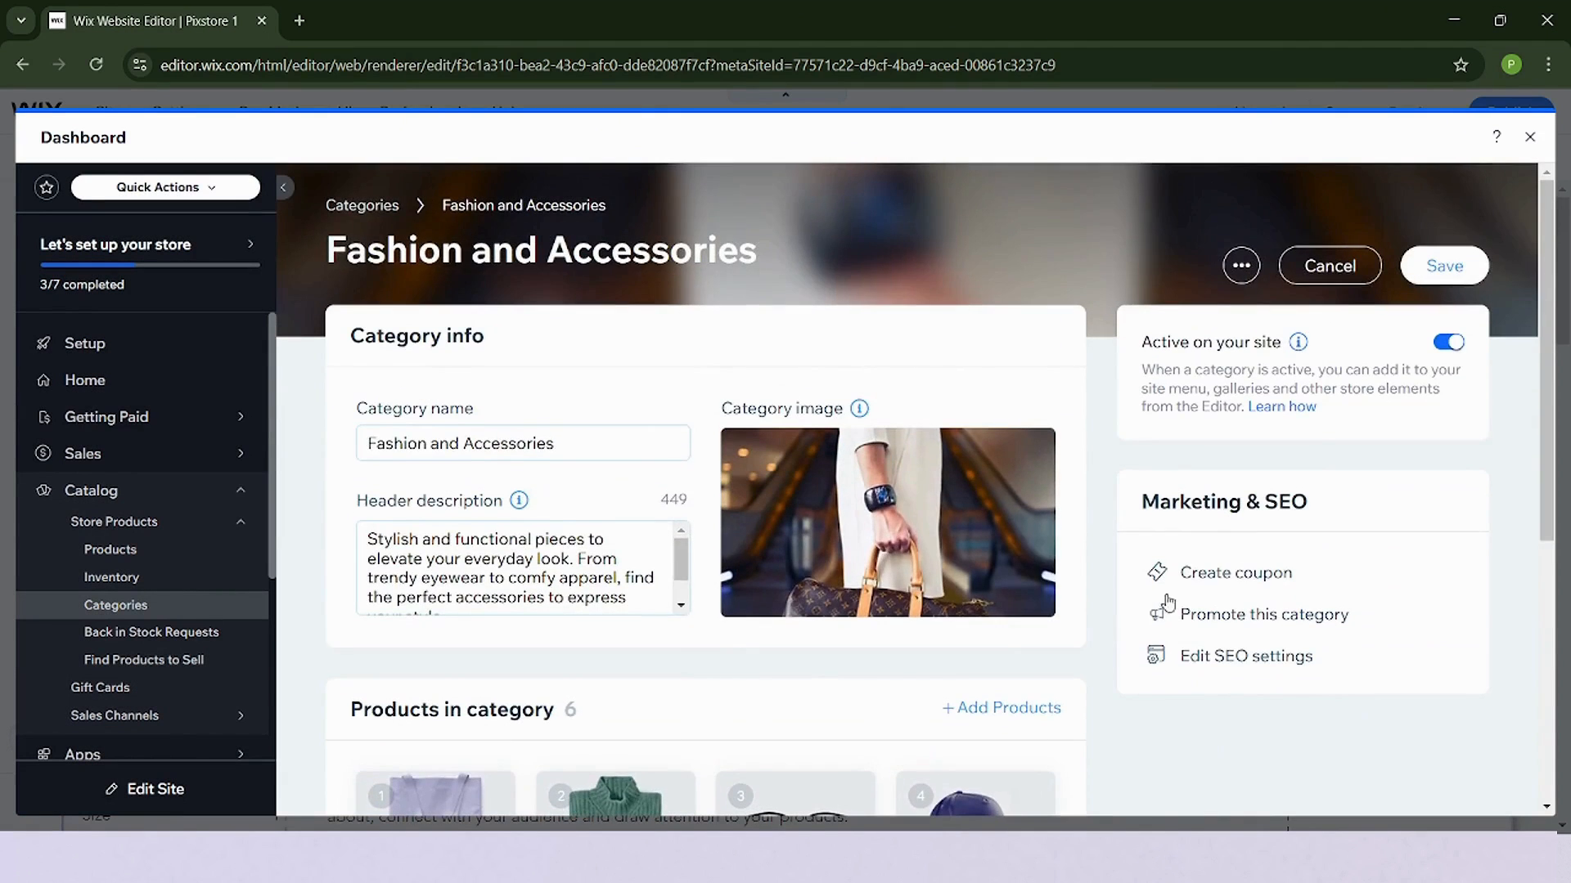
{"action": "scroll", "coordinate": [1169, 603], "scroll_direction": "down", "scroll_amount": 5}
{"action": "mouse_move", "coordinate": [606, 537]}
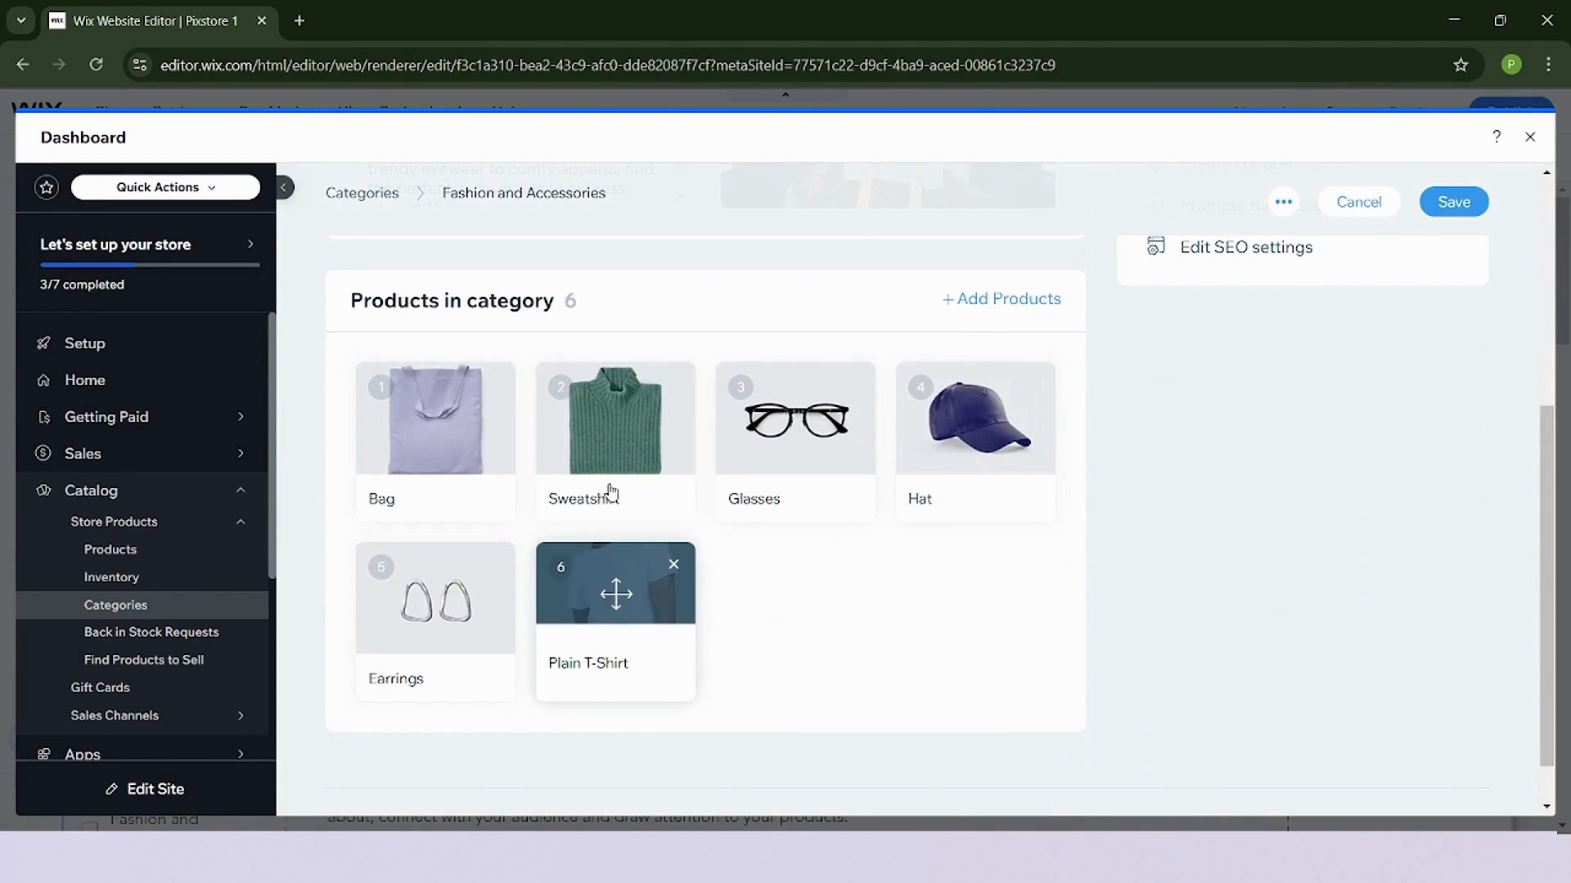
{"action": "left_click_drag", "start_coordinate": [615, 444], "coordinate": [518, 644]}
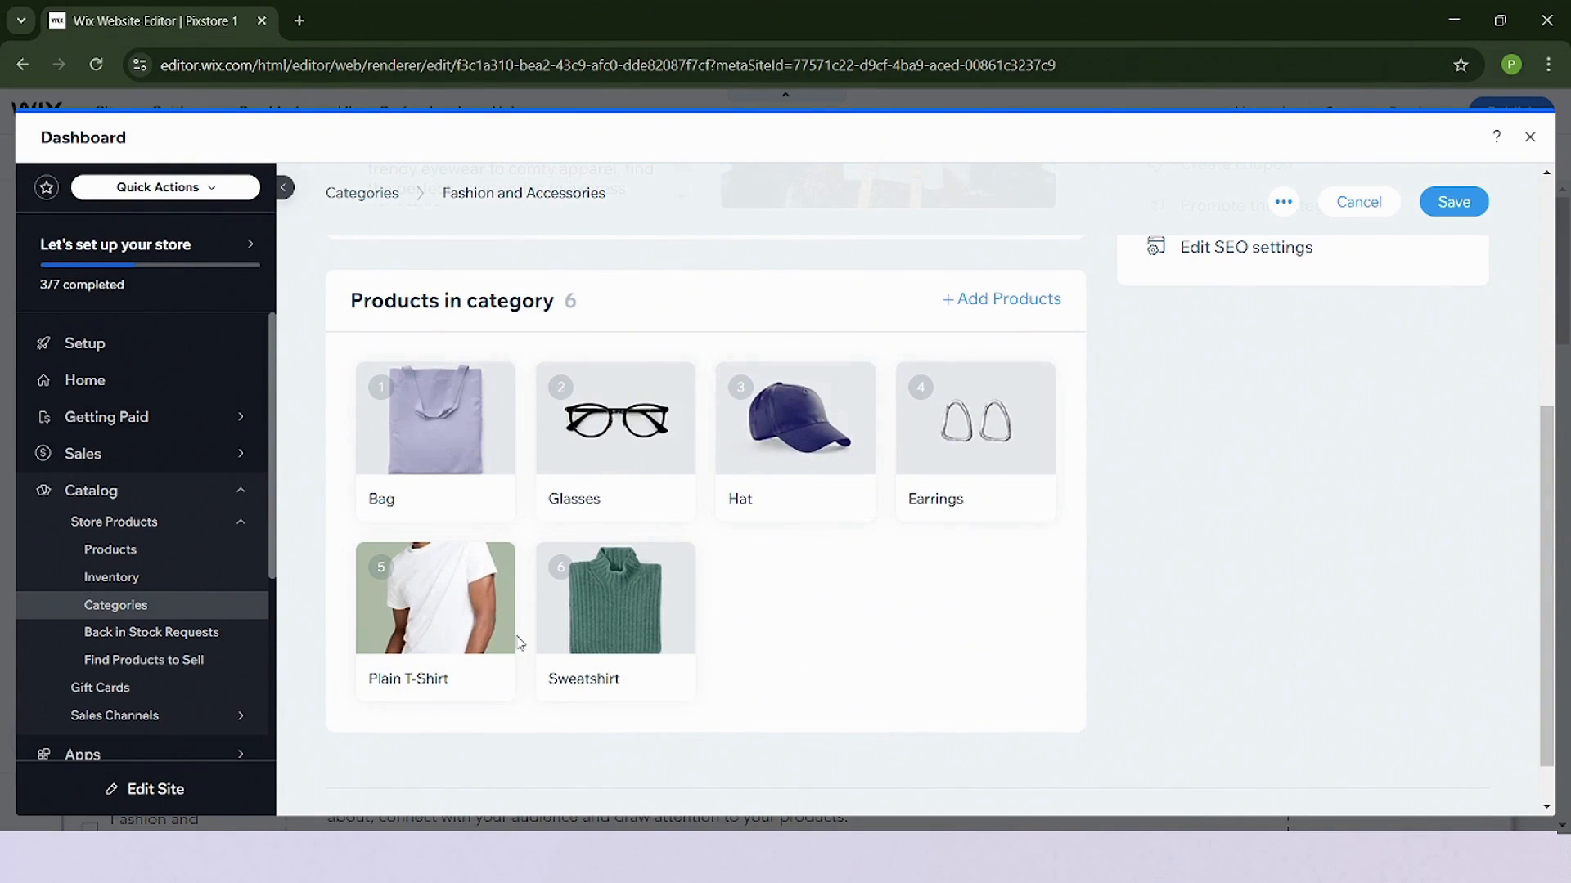
{"action": "left_click_drag", "start_coordinate": [435, 593], "coordinate": [617, 595]}
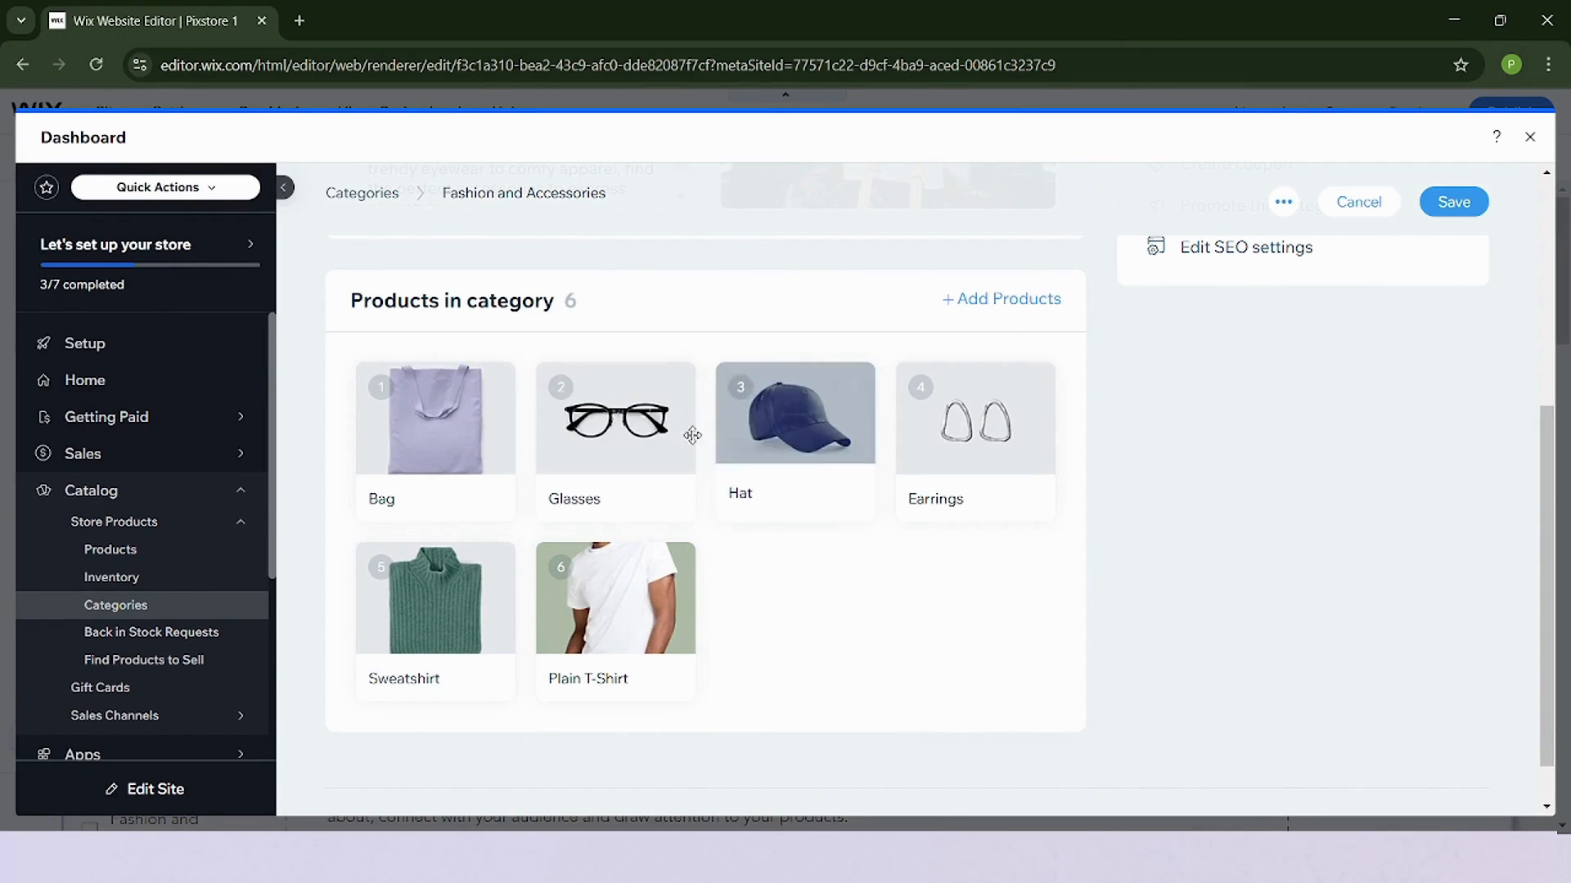
{"action": "left_click_drag", "start_coordinate": [630, 445], "coordinate": [429, 412]}
{"action": "scroll", "coordinate": [1316, 565], "scroll_direction": "up", "scroll_amount": 1}
{"action": "scroll", "coordinate": [1316, 565], "scroll_direction": "up", "scroll_amount": 1}
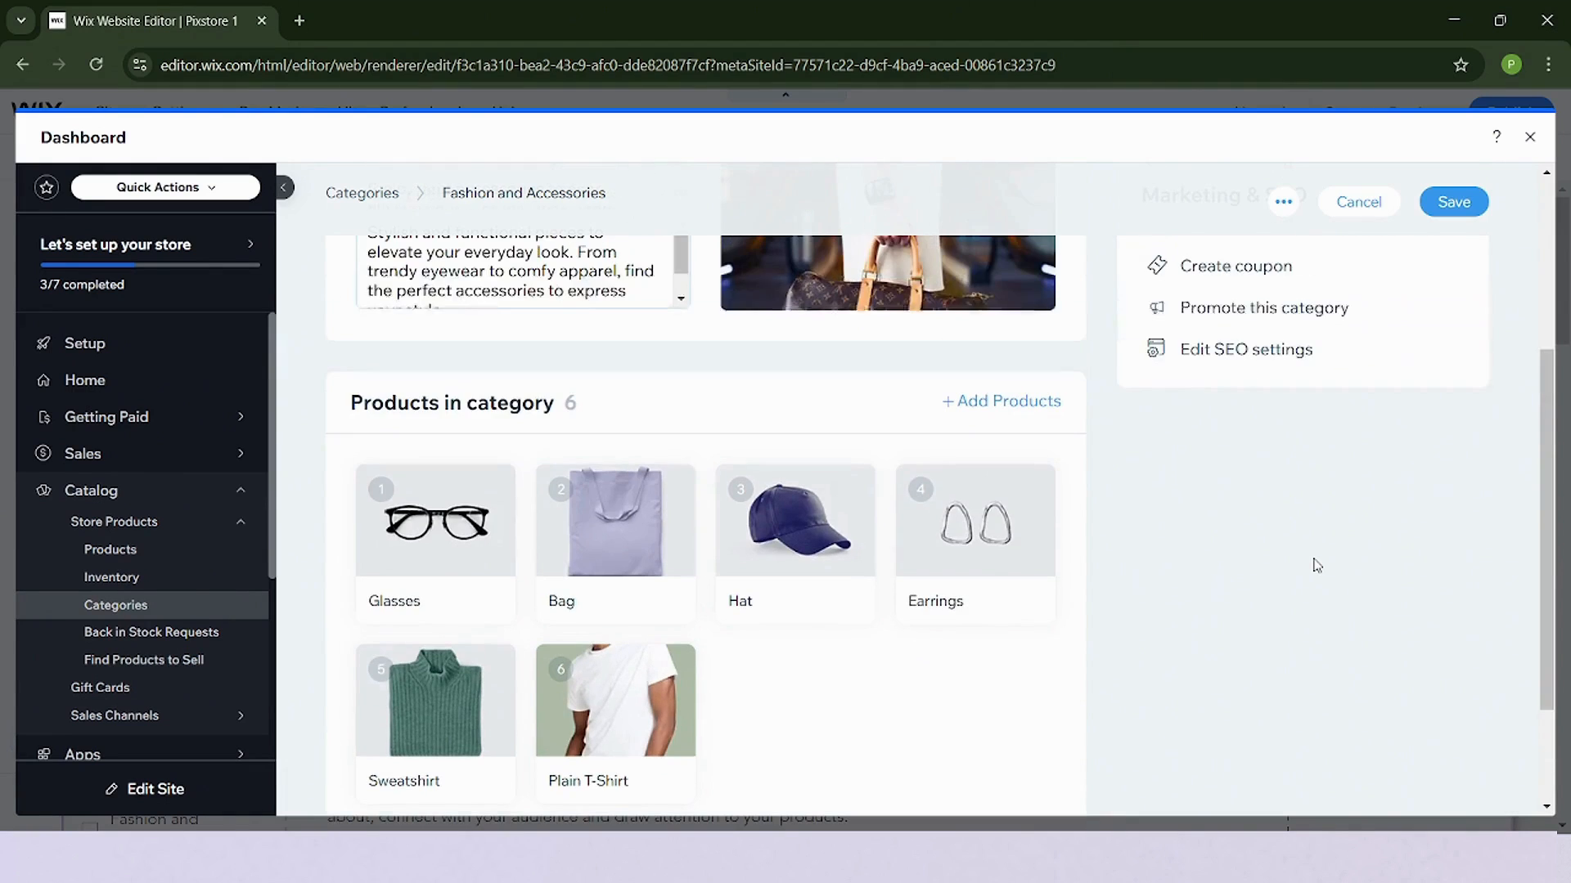
- Save the Fashion and Accessories category with its arranged products
{"action": "scroll", "coordinate": [1316, 566], "scroll_direction": "down", "scroll_amount": 3}
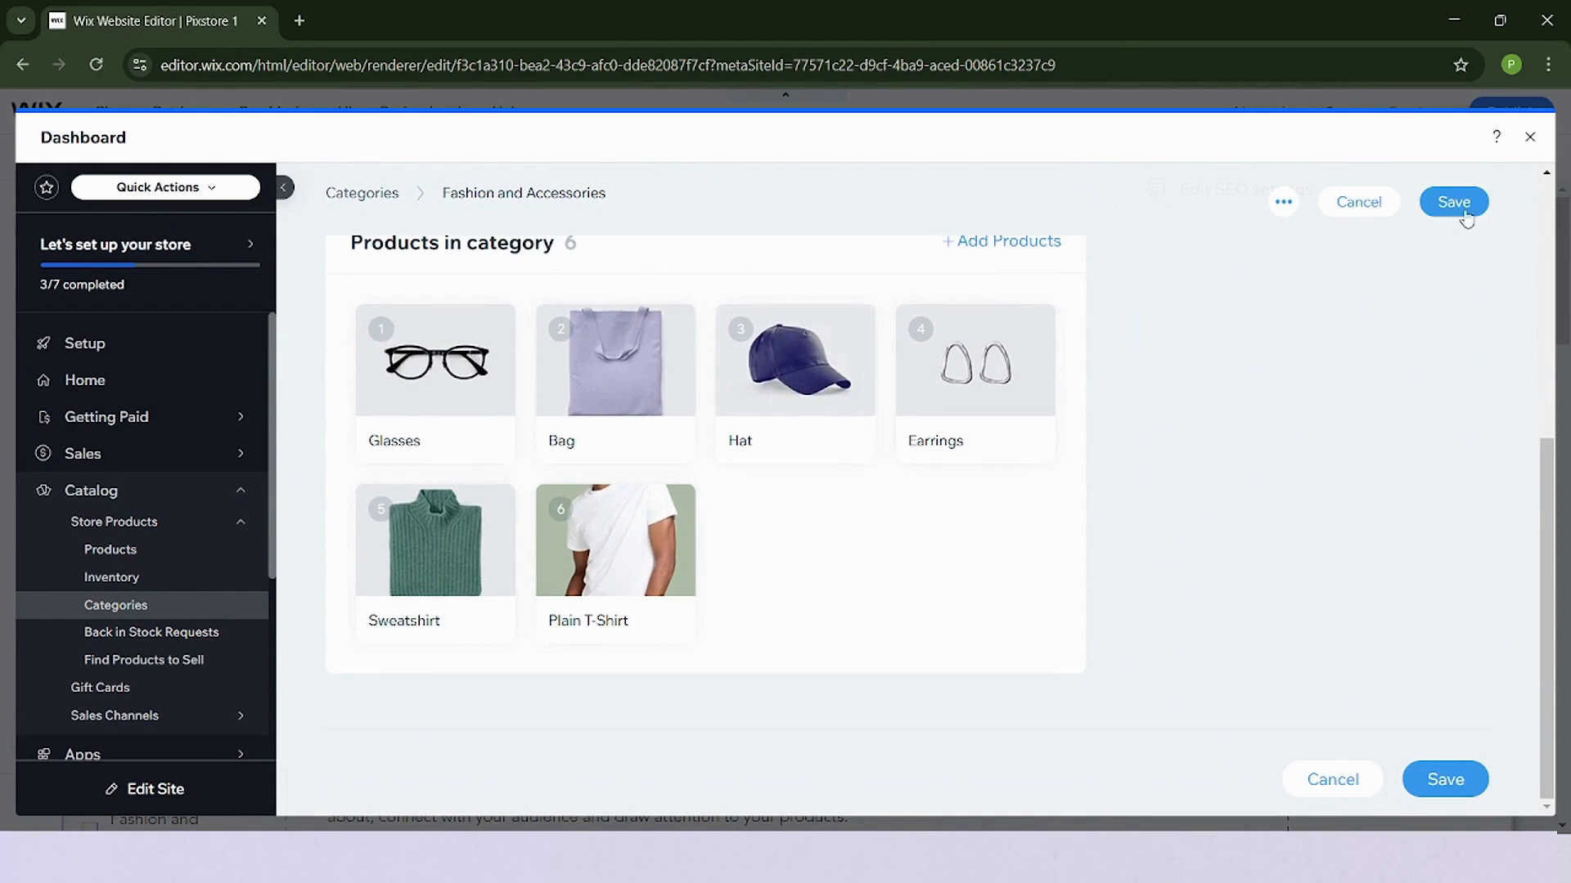
{"action": "left_click", "coordinate": [1465, 212]}
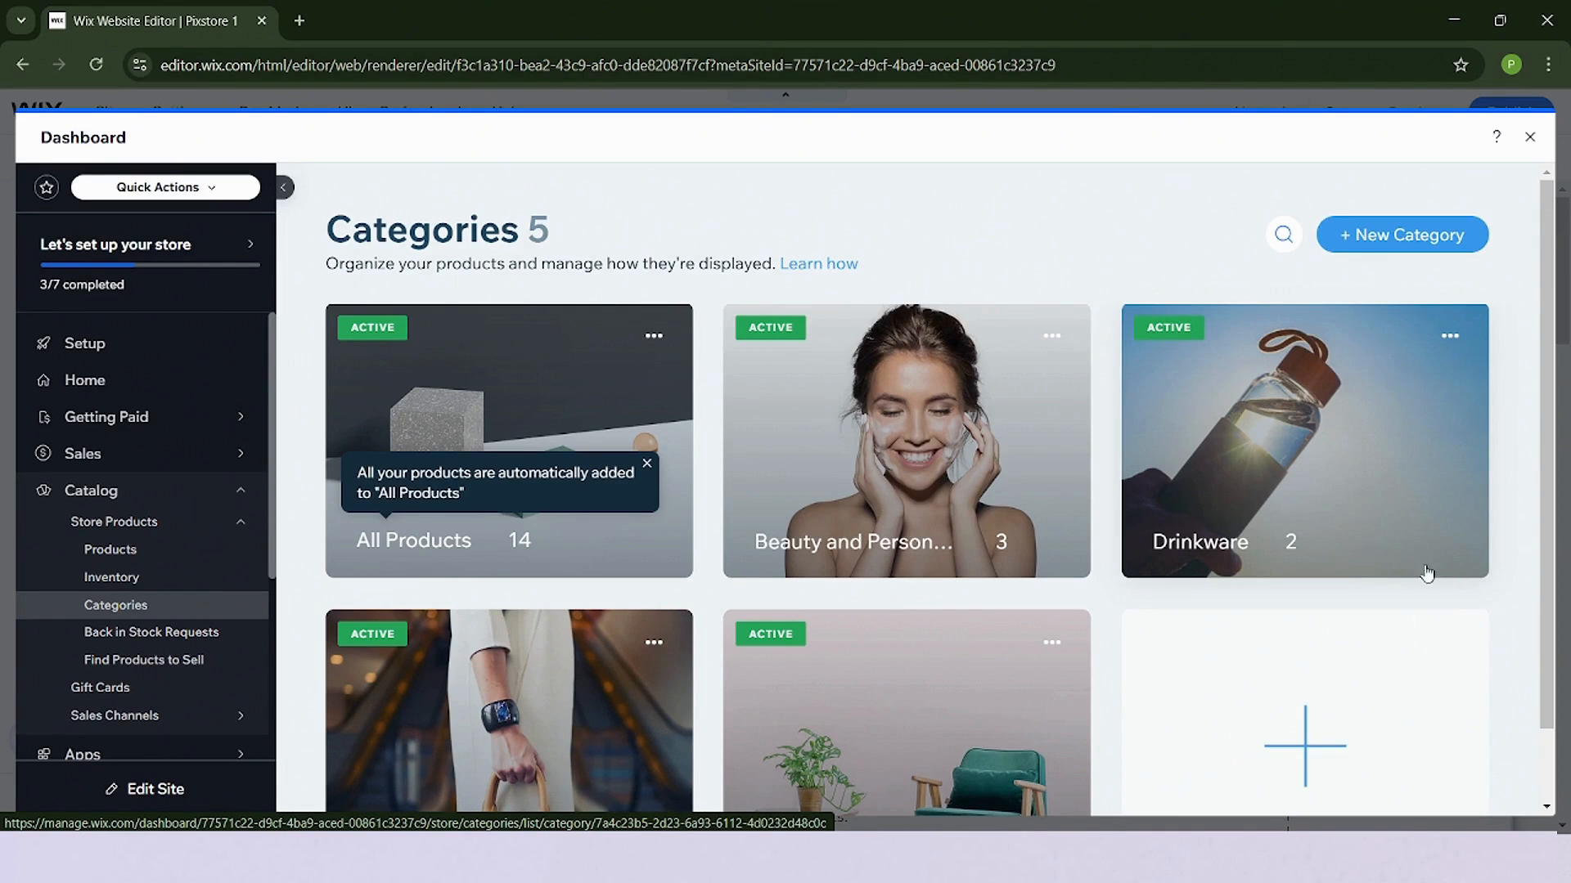
- Look at the actions available for the Home and living category, leaving the category as it is
{"action": "scroll", "coordinate": [1167, 616], "scroll_direction": "down", "scroll_amount": 1}
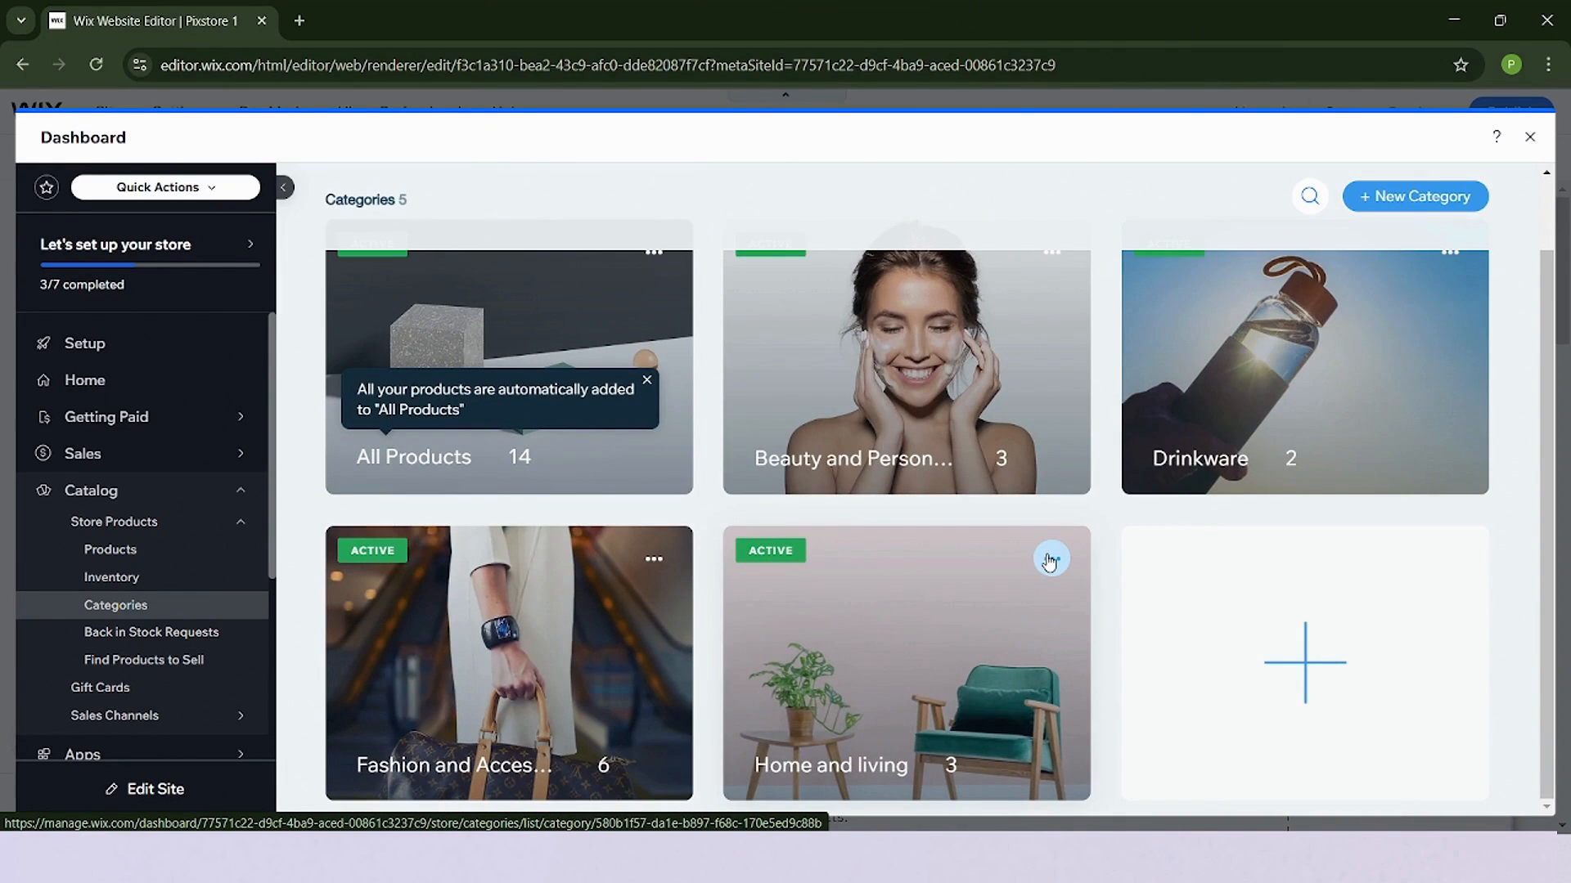
{"action": "left_click", "coordinate": [1051, 561]}
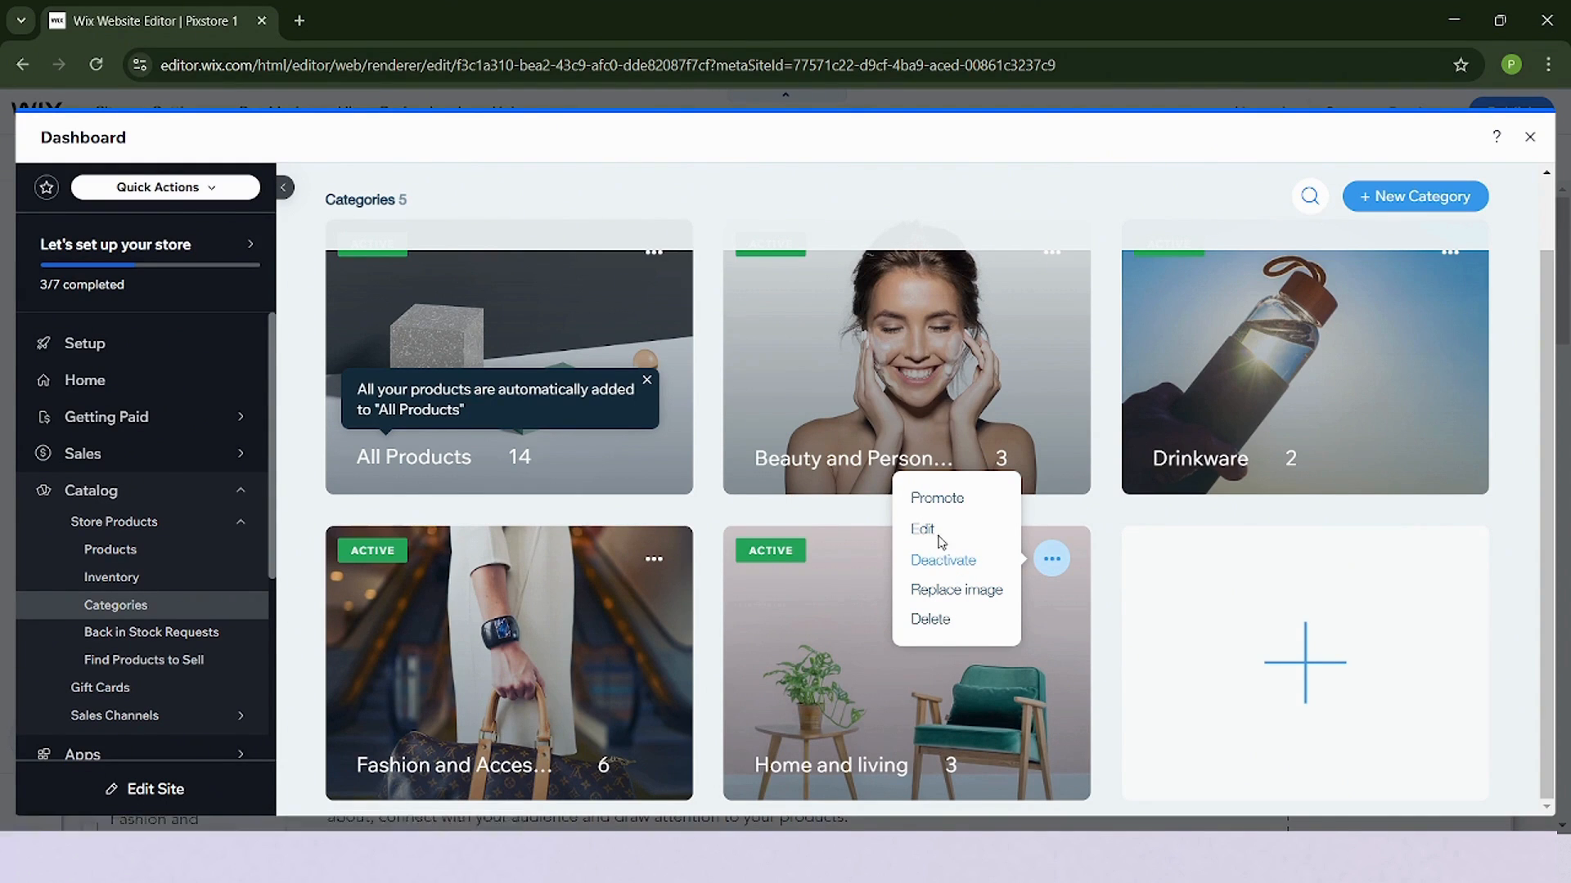
{"action": "left_click", "coordinate": [1117, 535]}
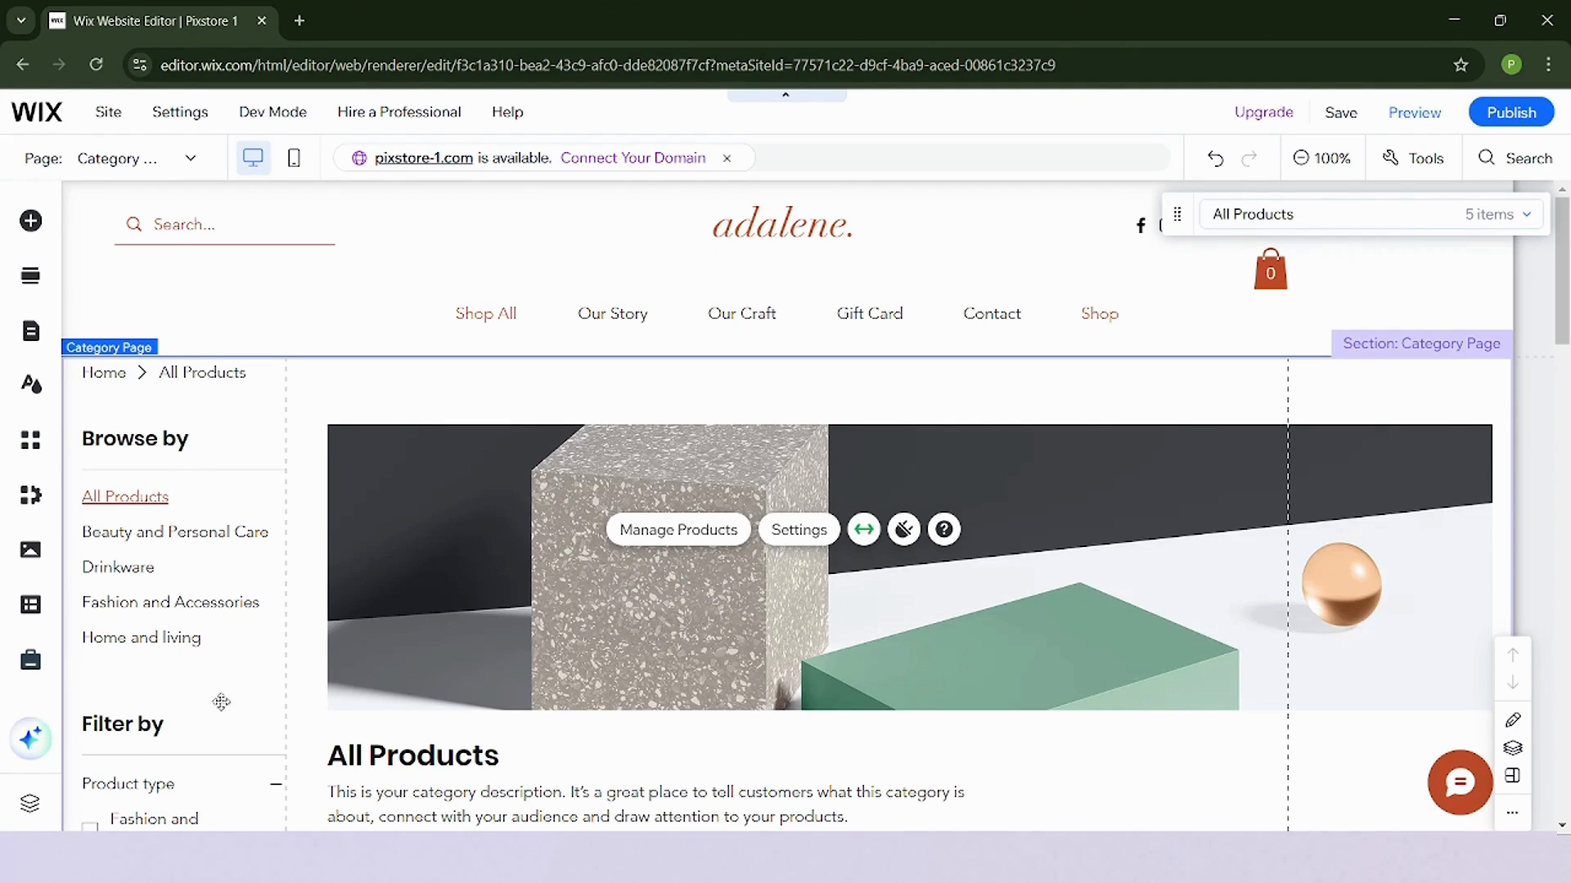
- Publish the site and open the Shop page of the live store
{"action": "left_click", "coordinate": [1518, 119]}
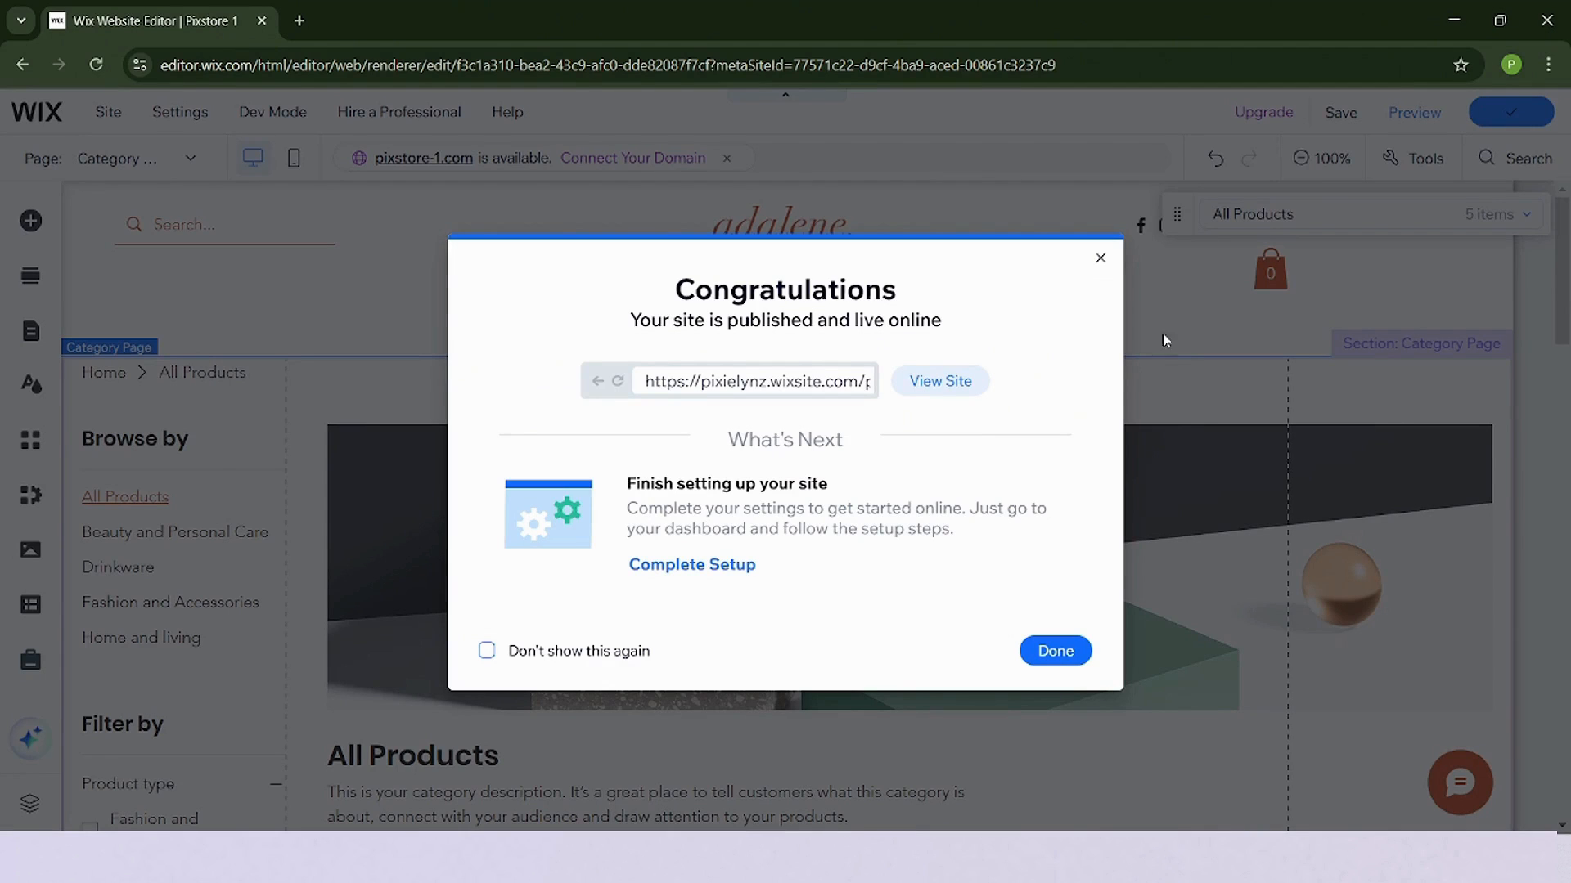
{"action": "left_click", "coordinate": [937, 390]}
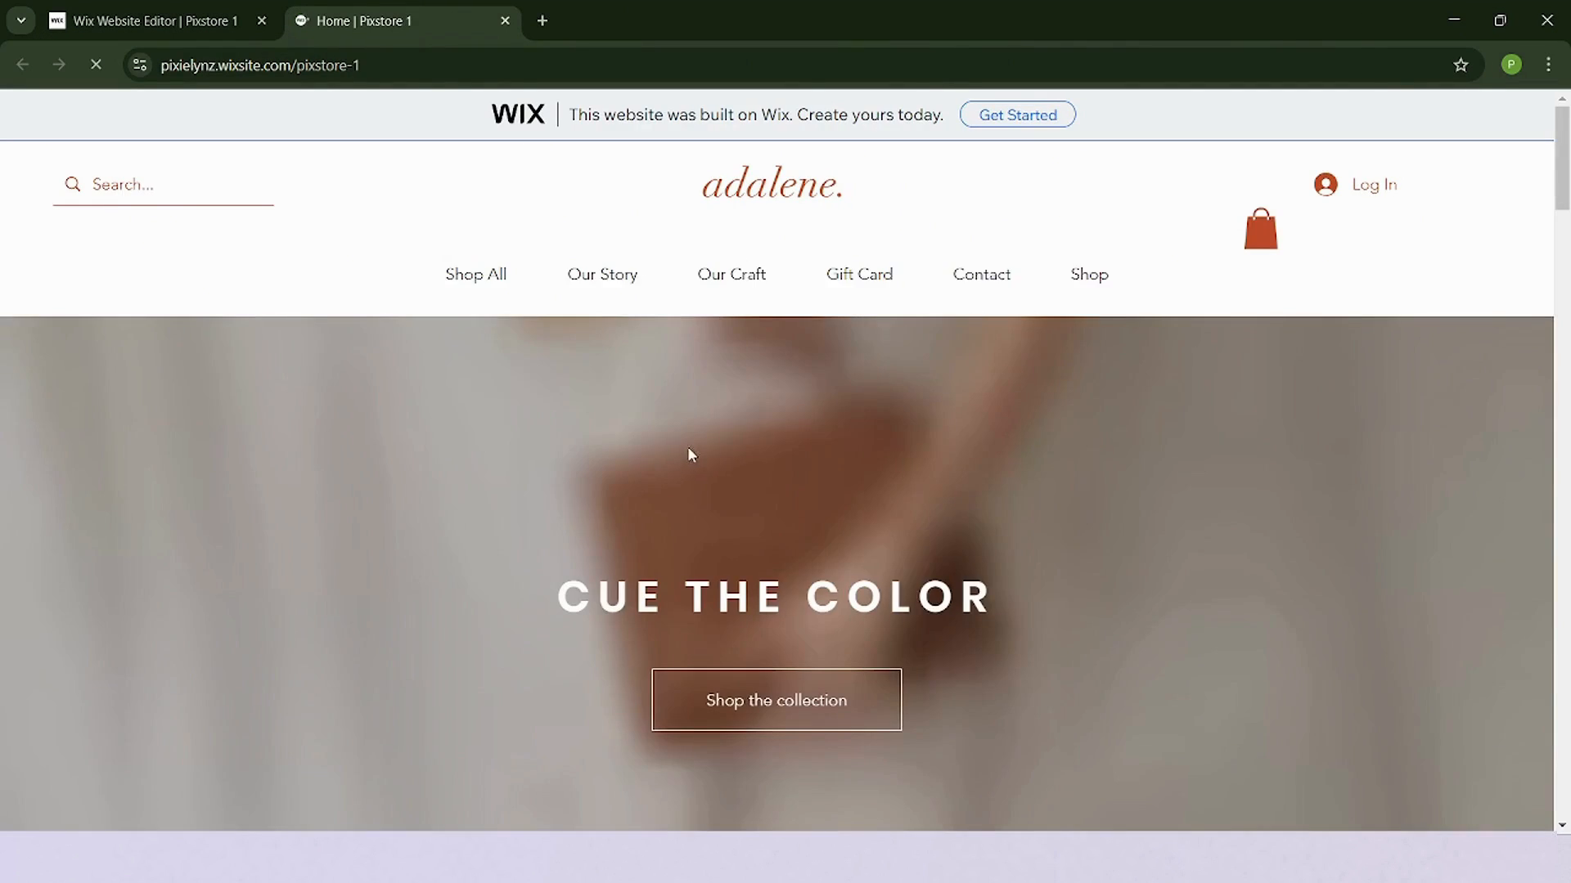
{"action": "left_click", "coordinate": [1099, 282]}
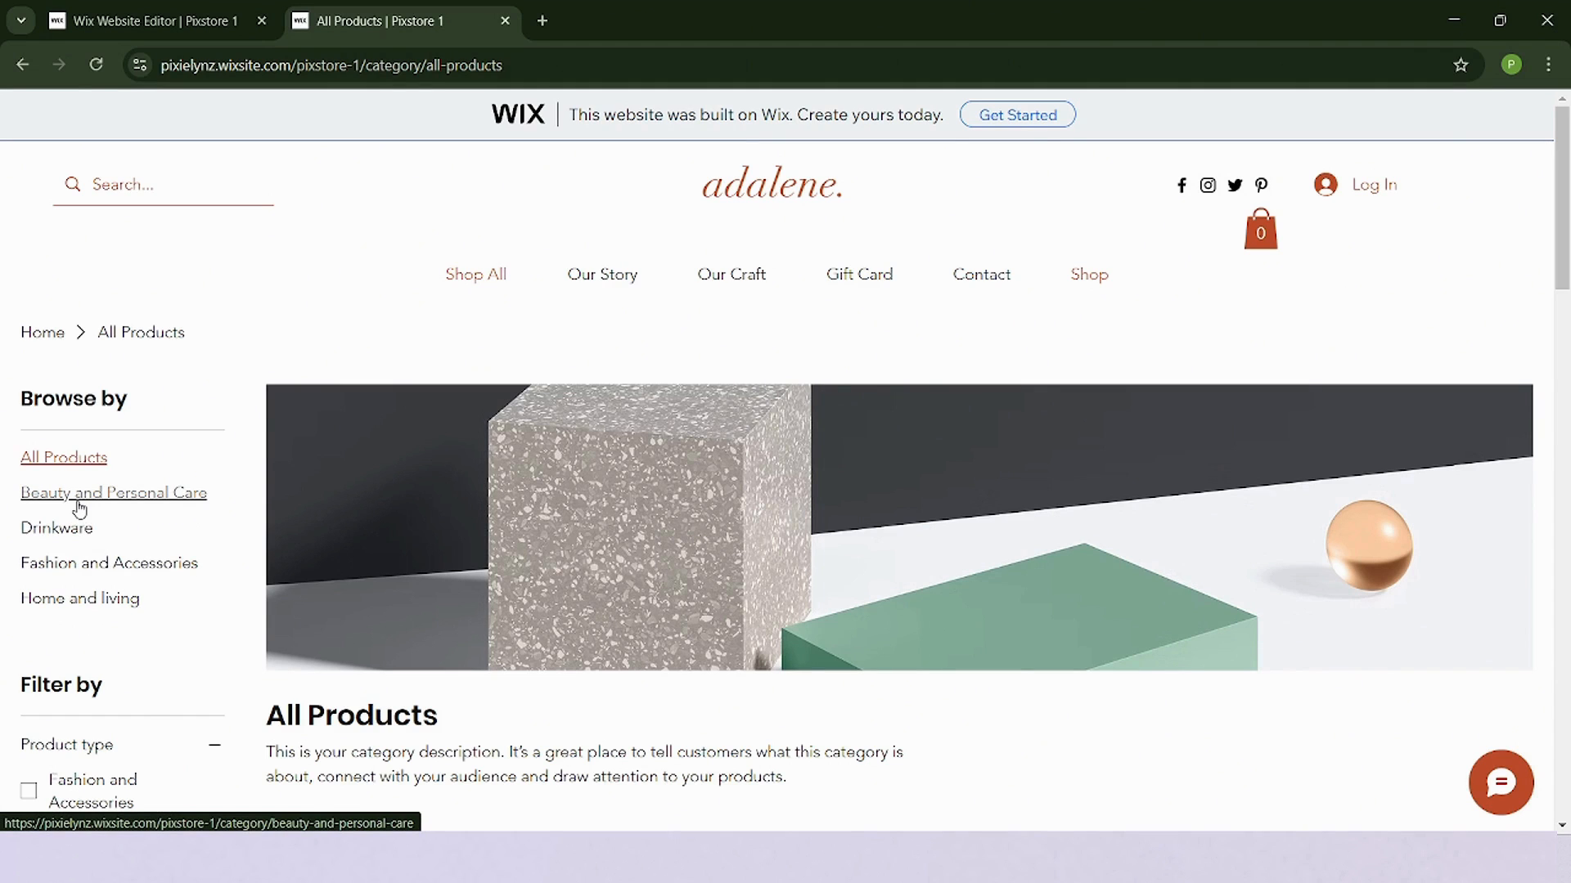
- Examine the banner, description and products of the Beauty and Personal Care category on the live store
{"action": "left_click", "coordinate": [182, 507]}
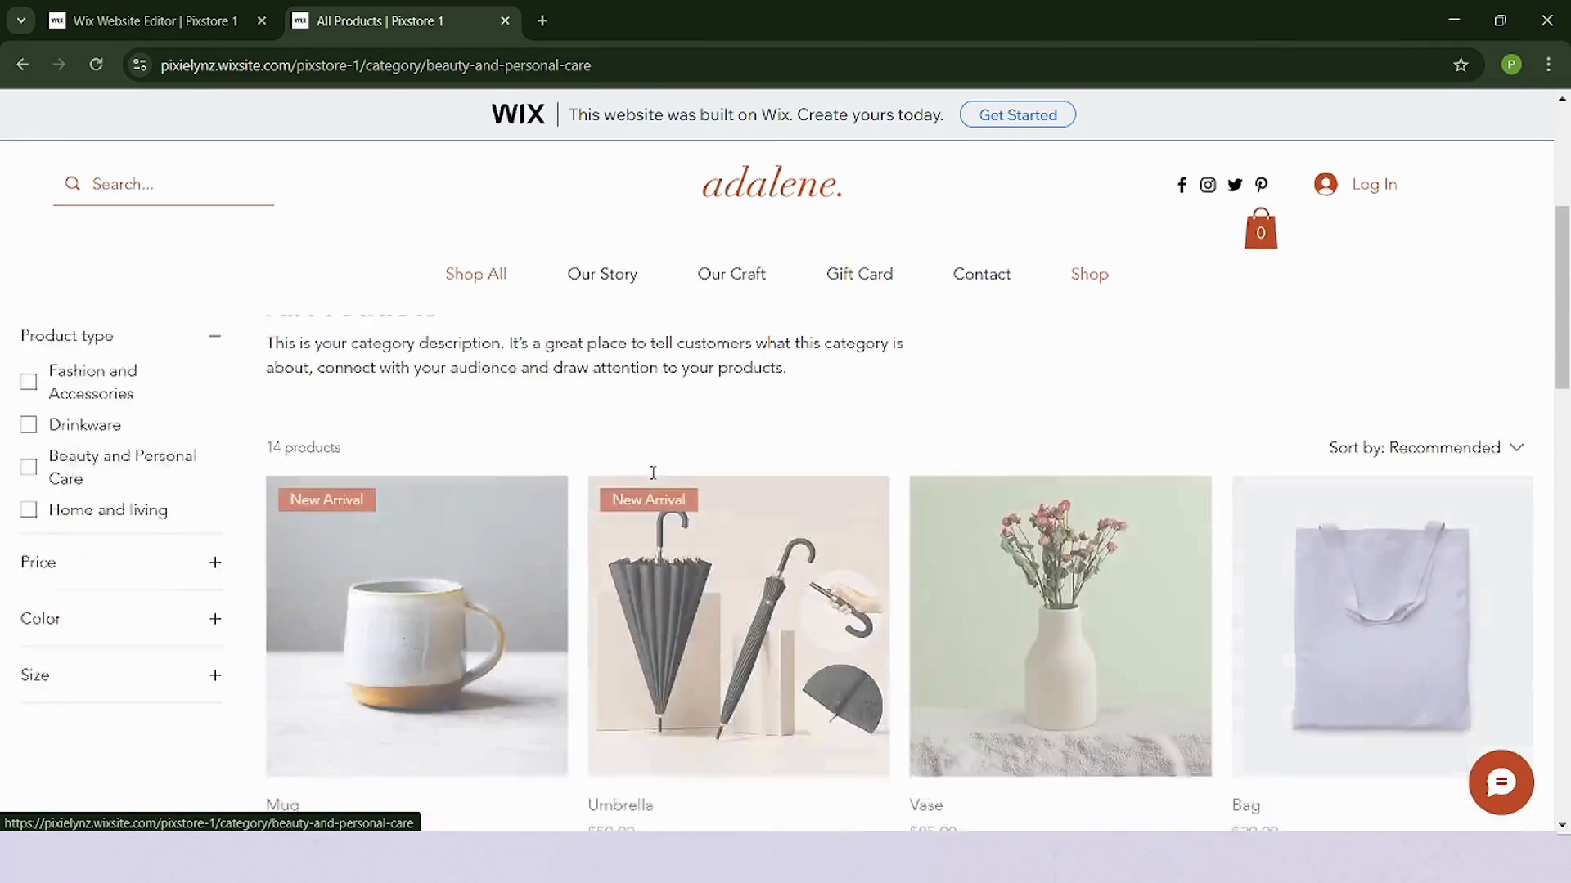
{"action": "scroll", "coordinate": [655, 482], "scroll_direction": "down", "scroll_amount": 3}
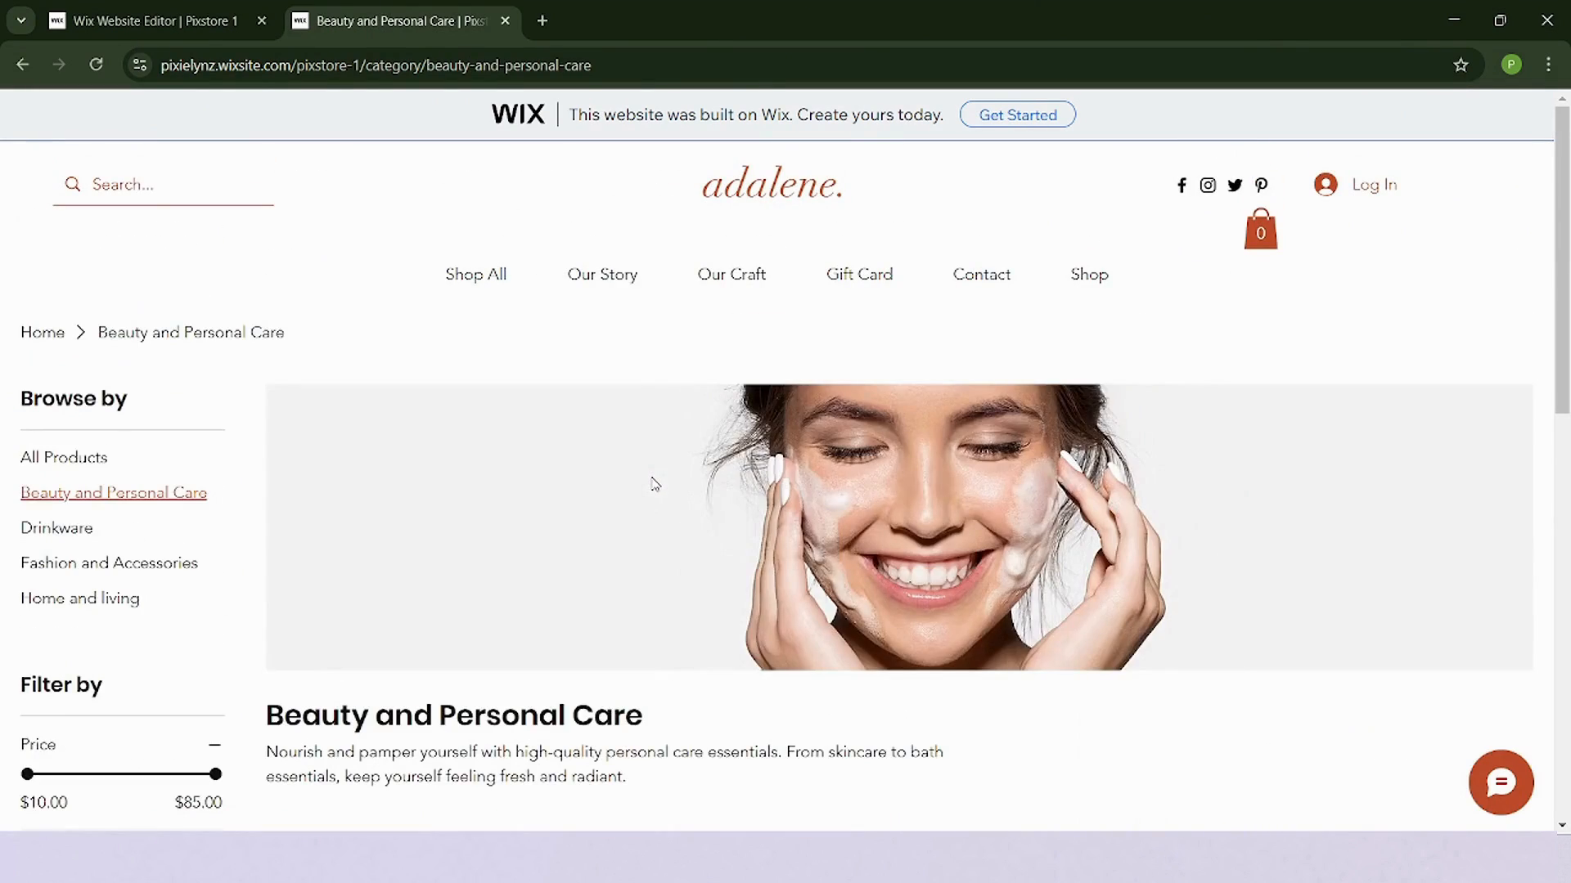
{"action": "scroll", "coordinate": [655, 485], "scroll_direction": "down", "scroll_amount": 6}
{"action": "scroll", "coordinate": [655, 497], "scroll_direction": "up", "scroll_amount": 2}
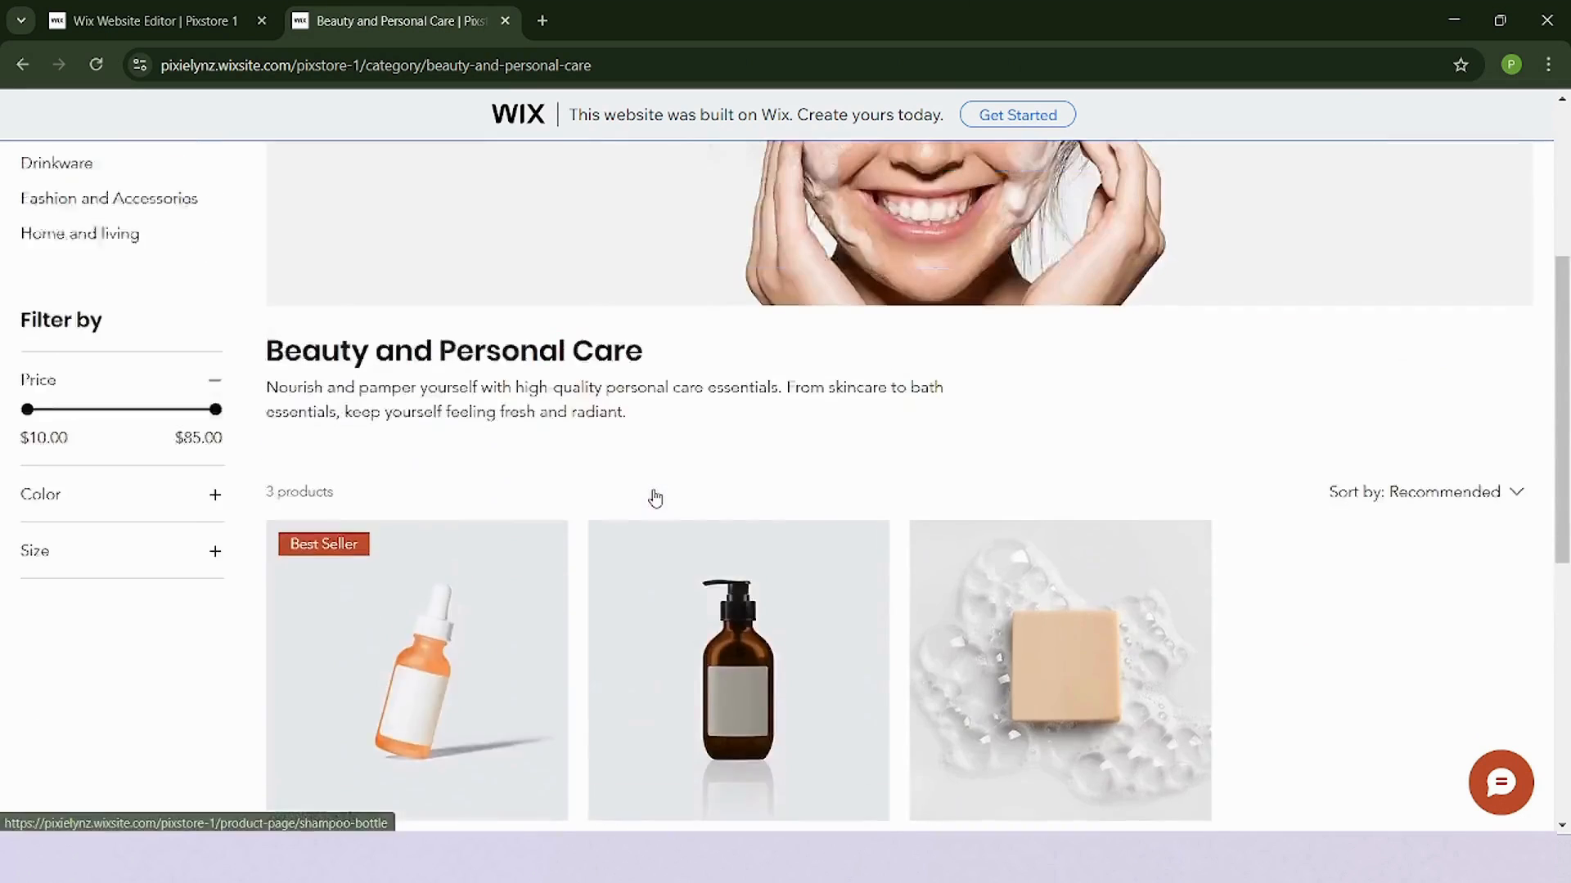
{"action": "scroll", "coordinate": [655, 498], "scroll_direction": "up", "scroll_amount": 4}
{"action": "scroll", "coordinate": [655, 495], "scroll_direction": "down", "scroll_amount": 5}
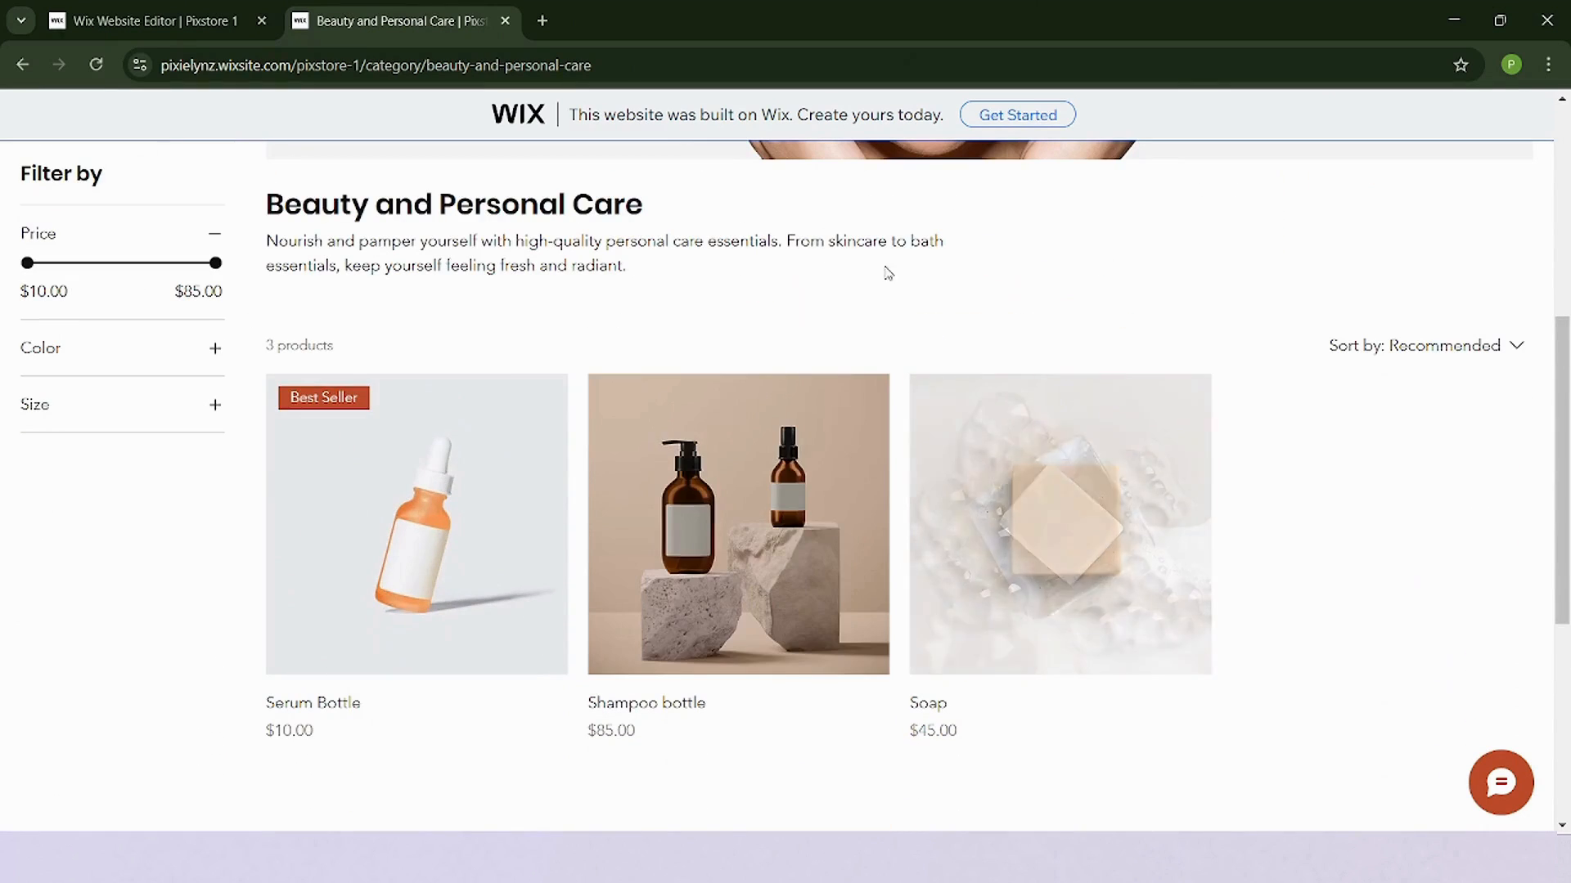
{"action": "scroll", "coordinate": [1162, 589], "scroll_direction": "up", "scroll_amount": 5}
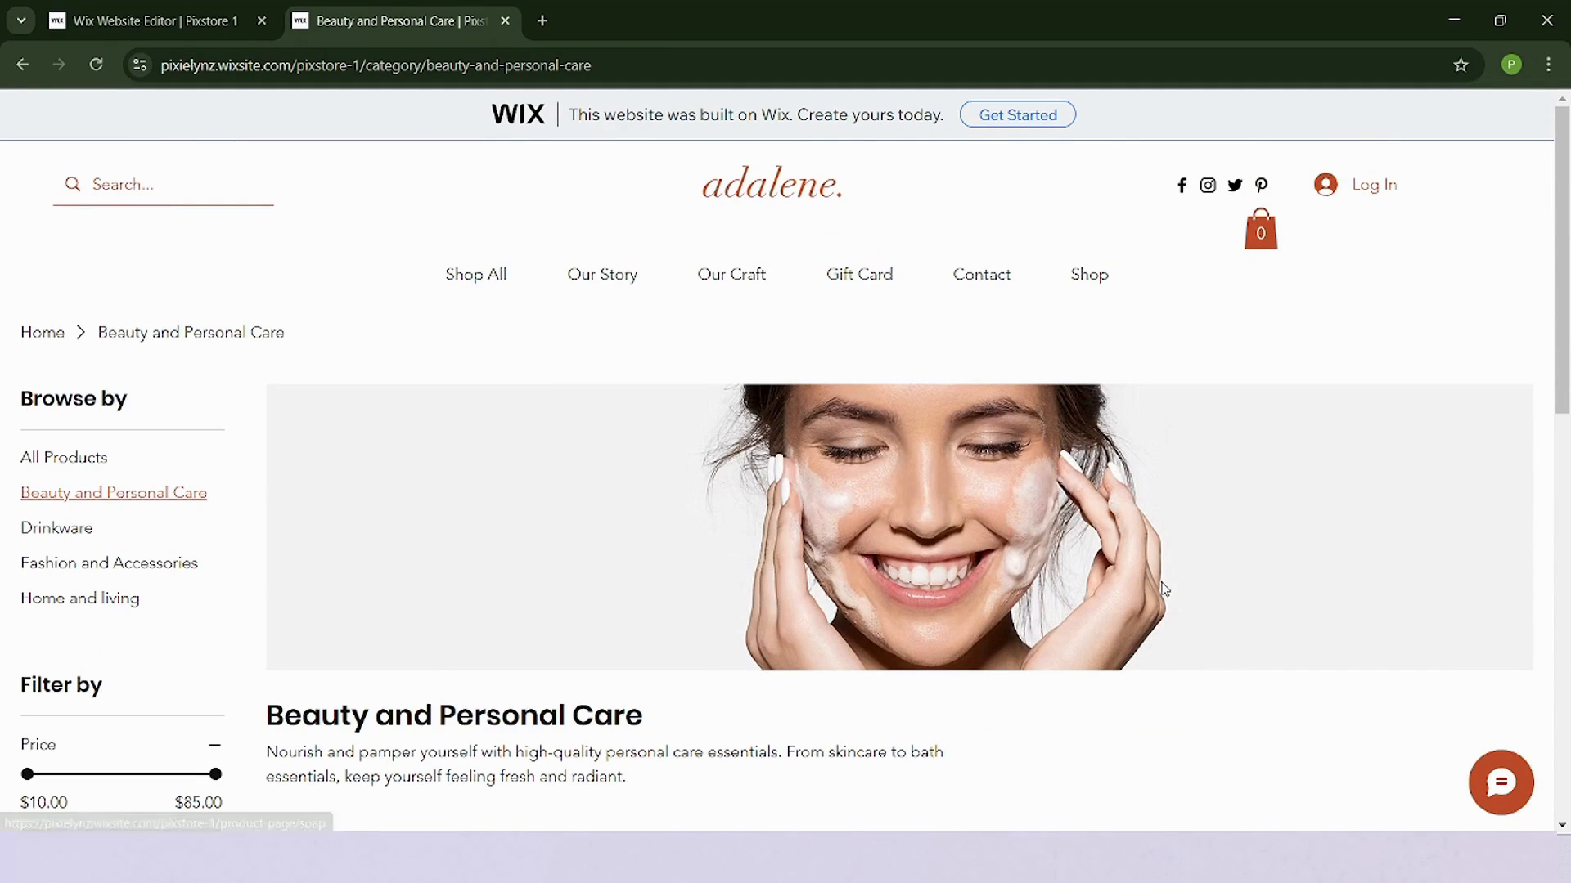
- Examine the Drinkware category page on the live store, including its banner, description and products
{"action": "left_click", "coordinate": [57, 528]}
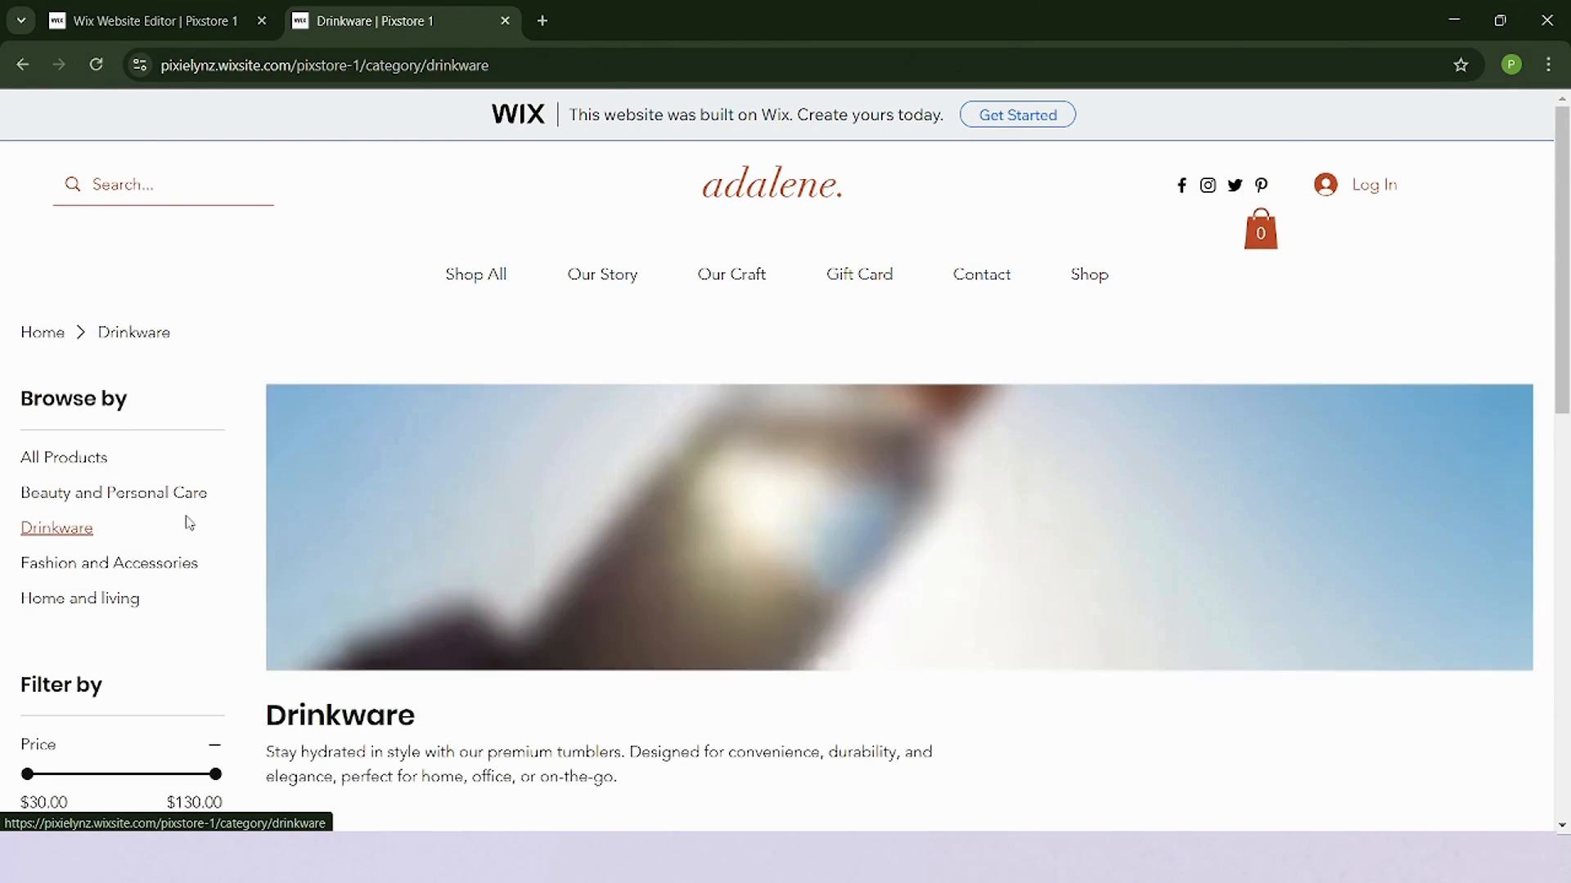
{"action": "scroll", "coordinate": [752, 494], "scroll_direction": "down", "scroll_amount": 2}
{"action": "scroll", "coordinate": [751, 494], "scroll_direction": "down", "scroll_amount": 5}
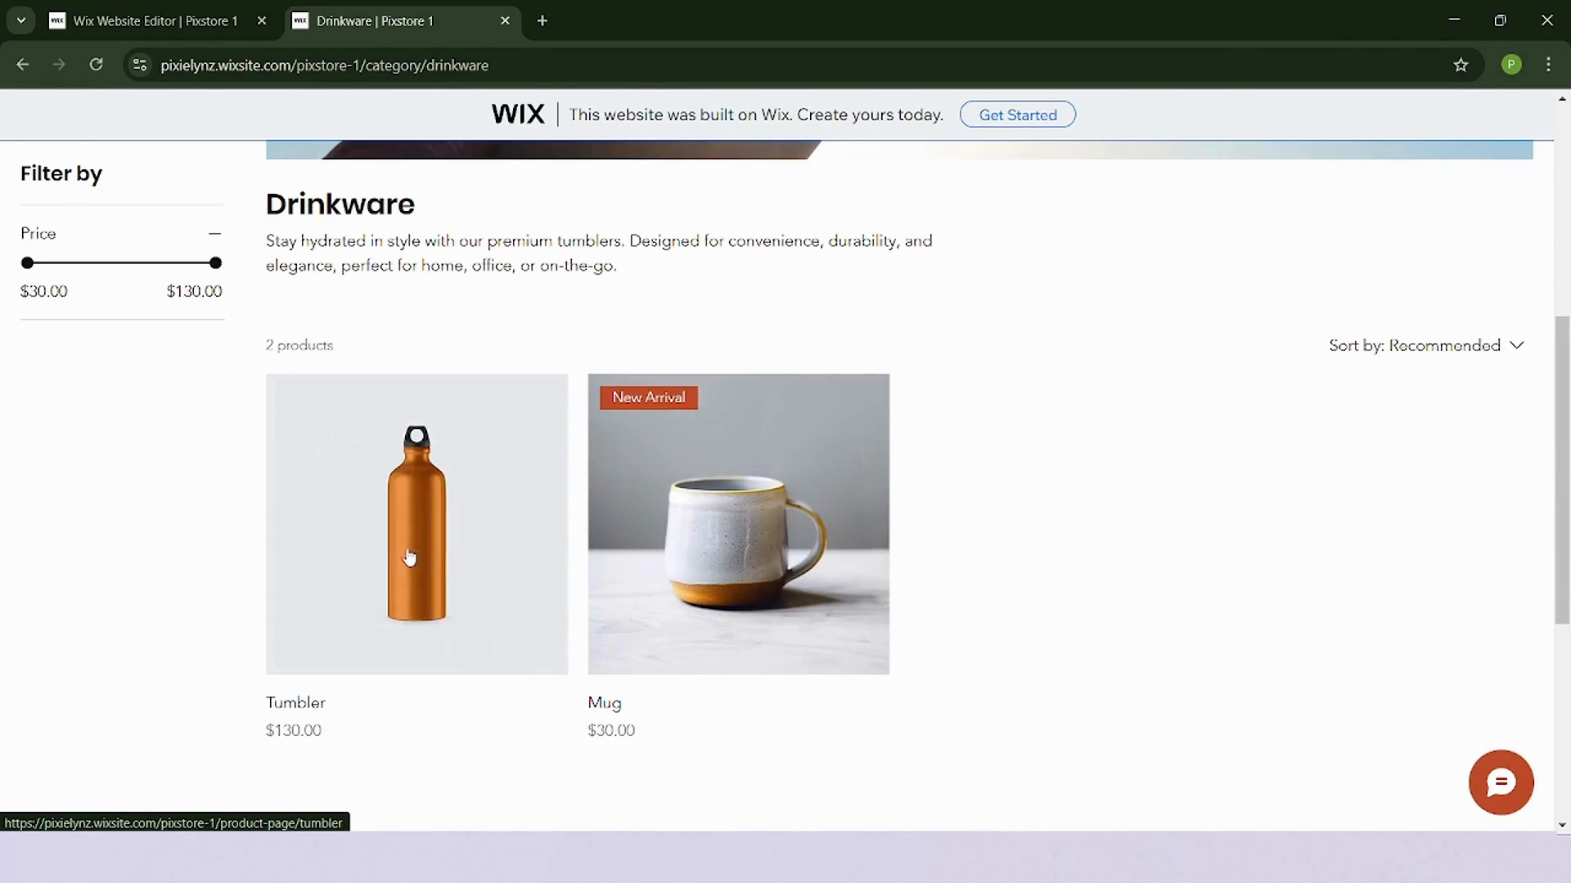
{"action": "scroll", "coordinate": [695, 558], "scroll_direction": "up", "scroll_amount": 2}
{"action": "scroll", "coordinate": [696, 558], "scroll_direction": "up", "scroll_amount": 3}
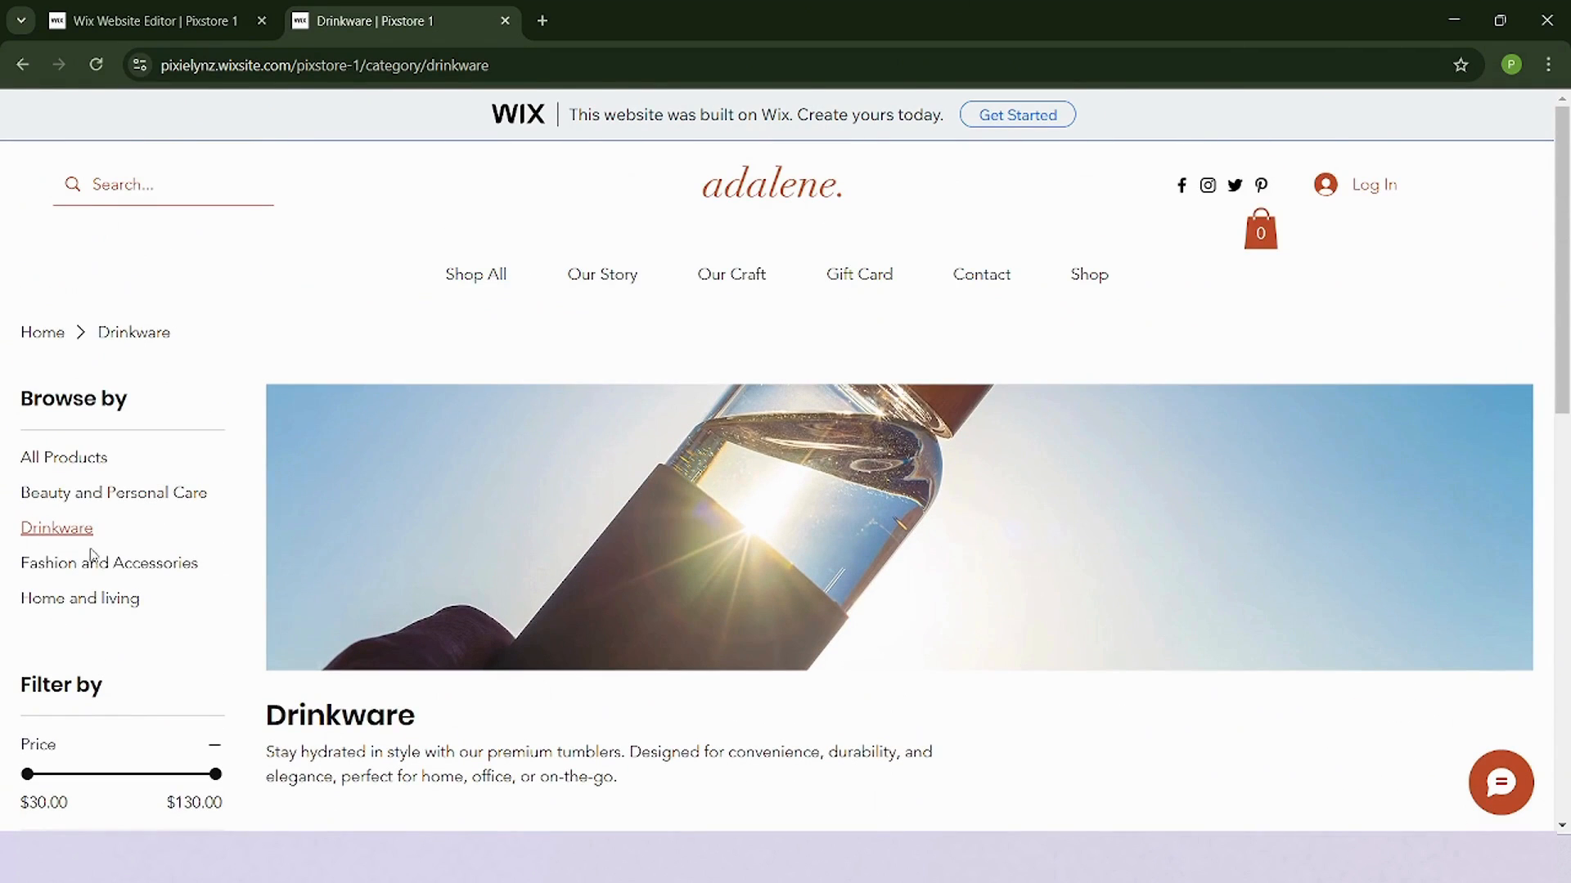
- Check the image, description and product order of the Fashion and Accessories category on the live store
{"action": "left_click", "coordinate": [87, 568]}
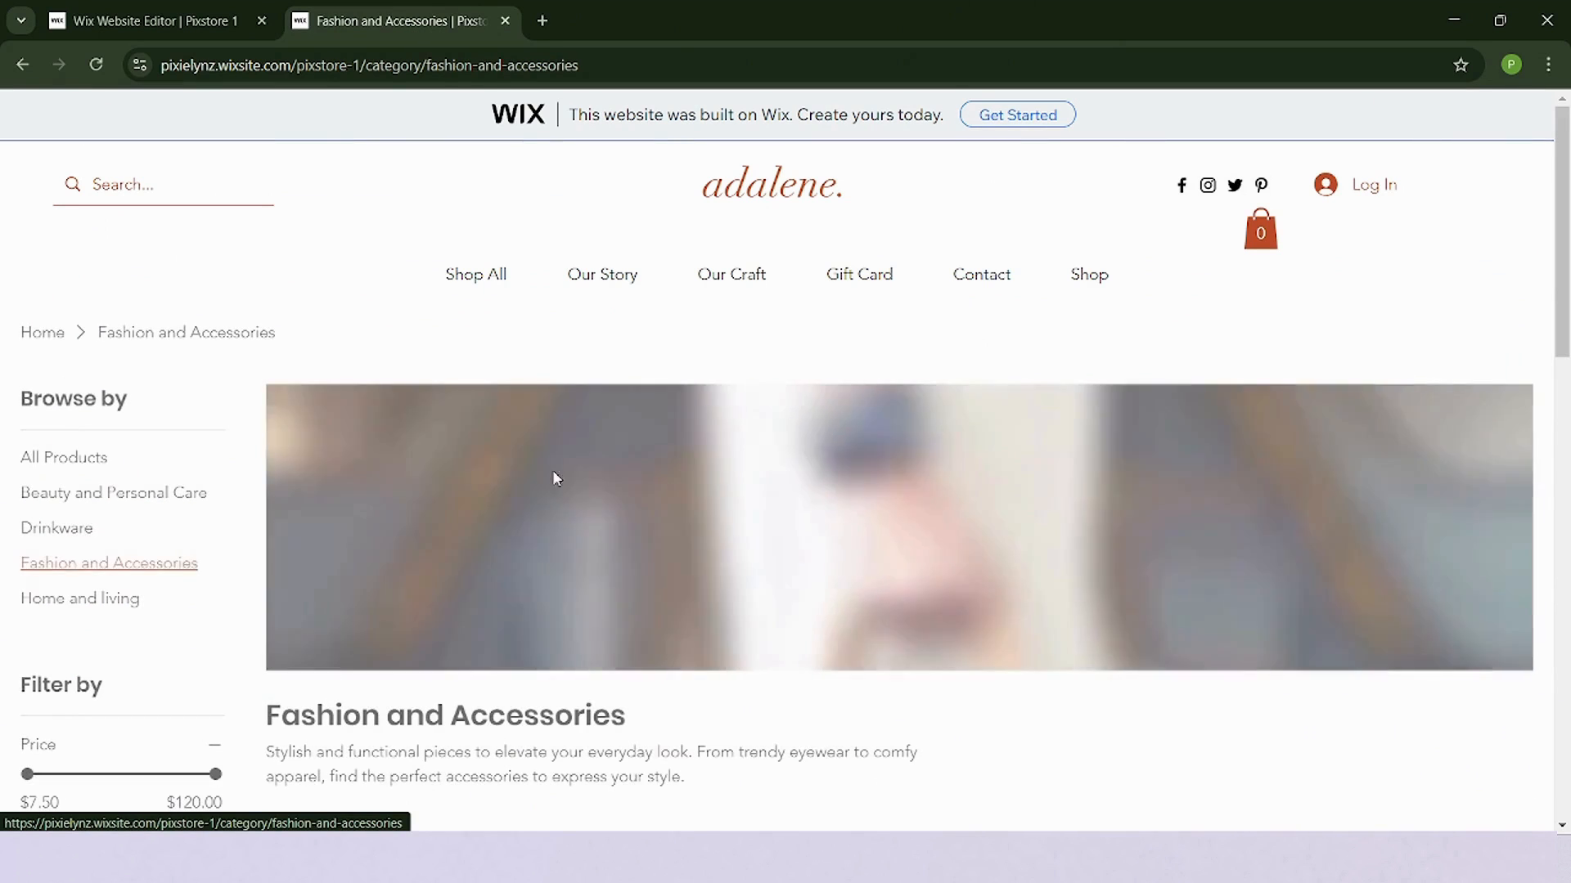
{"action": "scroll", "coordinate": [937, 459], "scroll_direction": "down", "scroll_amount": 2}
{"action": "scroll", "coordinate": [941, 463], "scroll_direction": "down", "scroll_amount": 10}
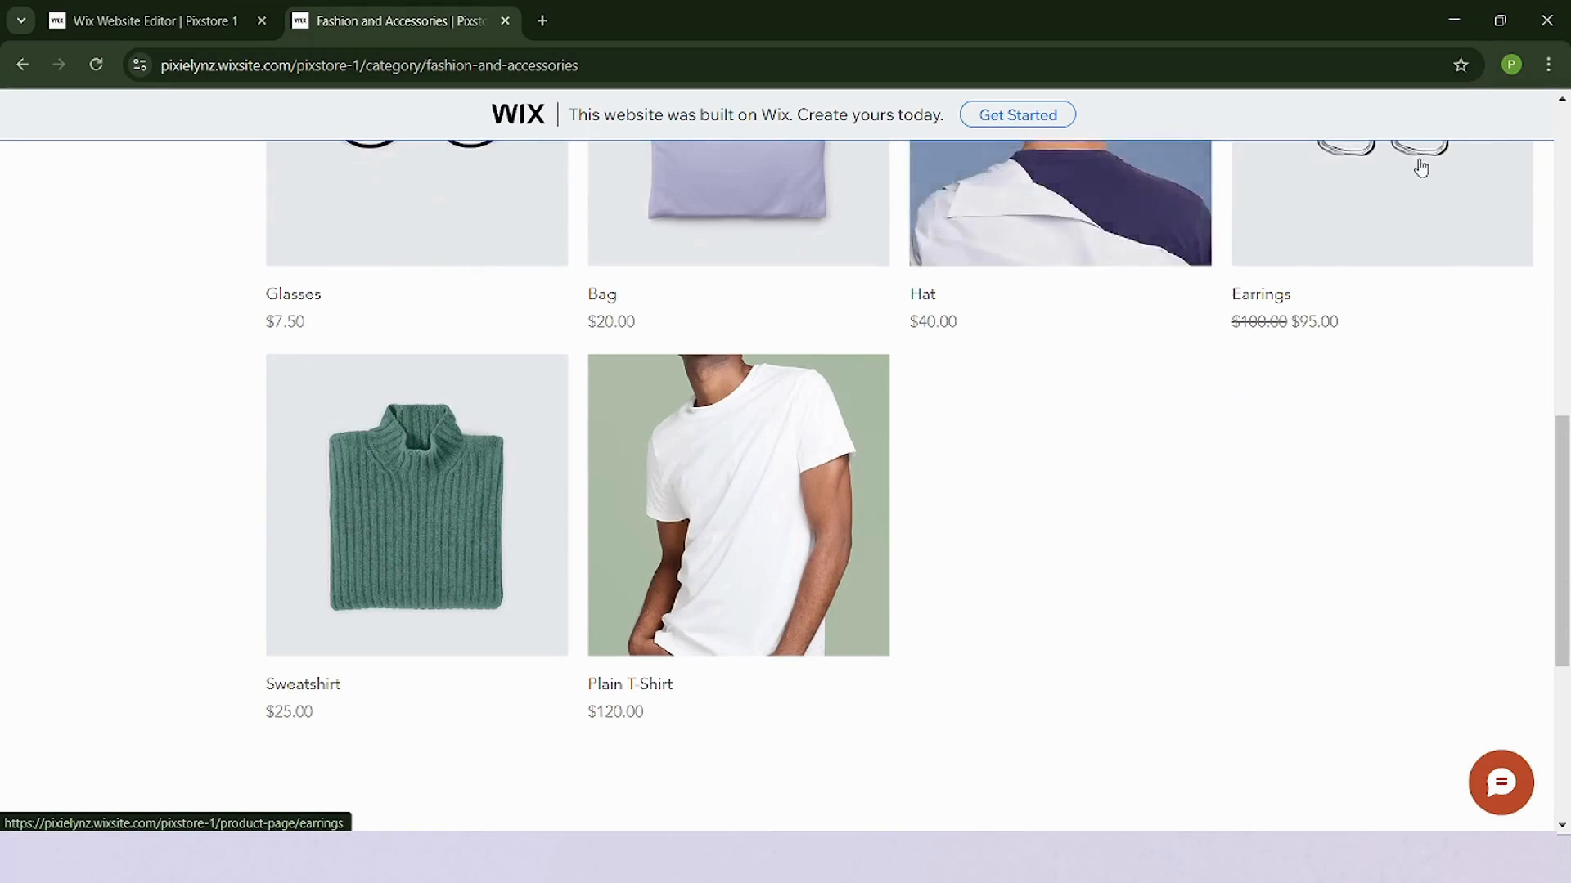
{"action": "scroll", "coordinate": [865, 643], "scroll_direction": "up", "scroll_amount": 10}
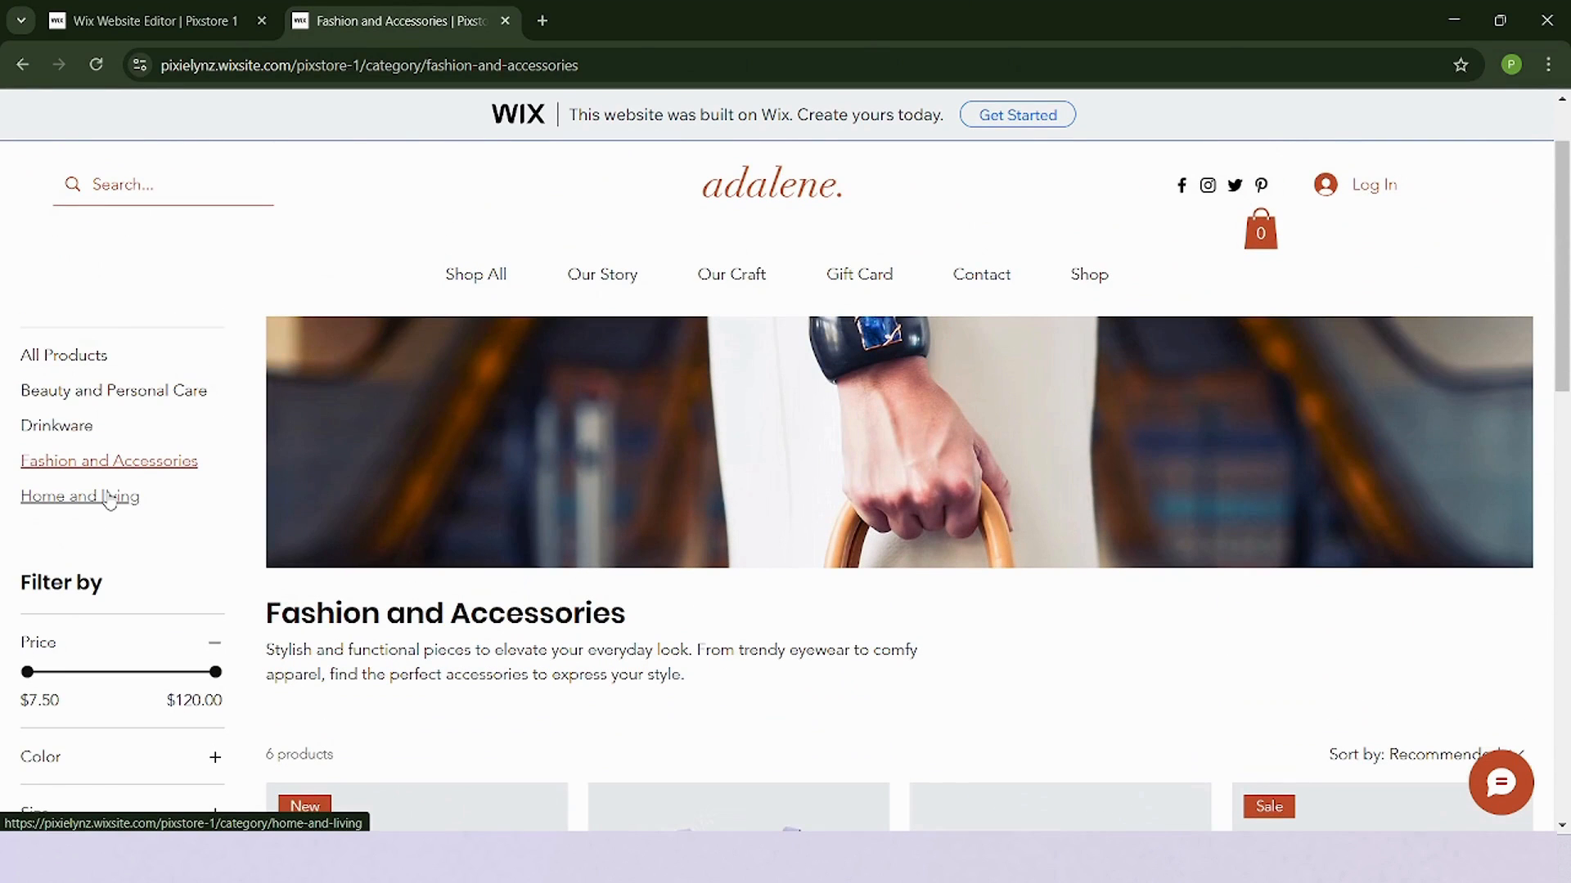
- Review the Home and living category page on the live store, including its description and products
{"action": "left_click", "coordinate": [111, 499]}
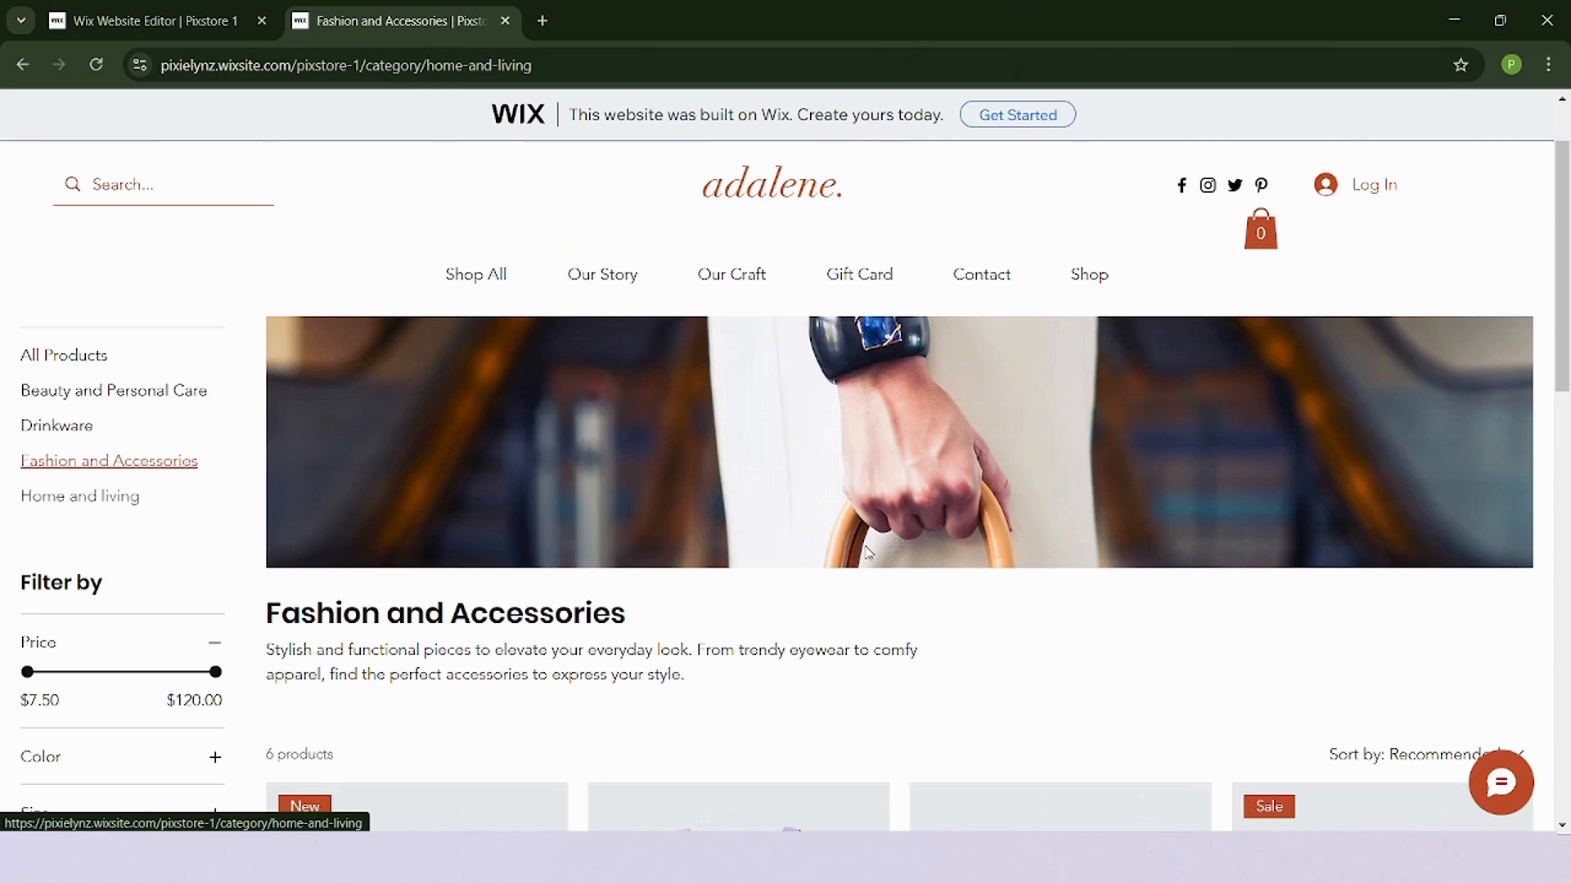
{"action": "scroll", "coordinate": [736, 442], "scroll_direction": "down", "scroll_amount": 5}
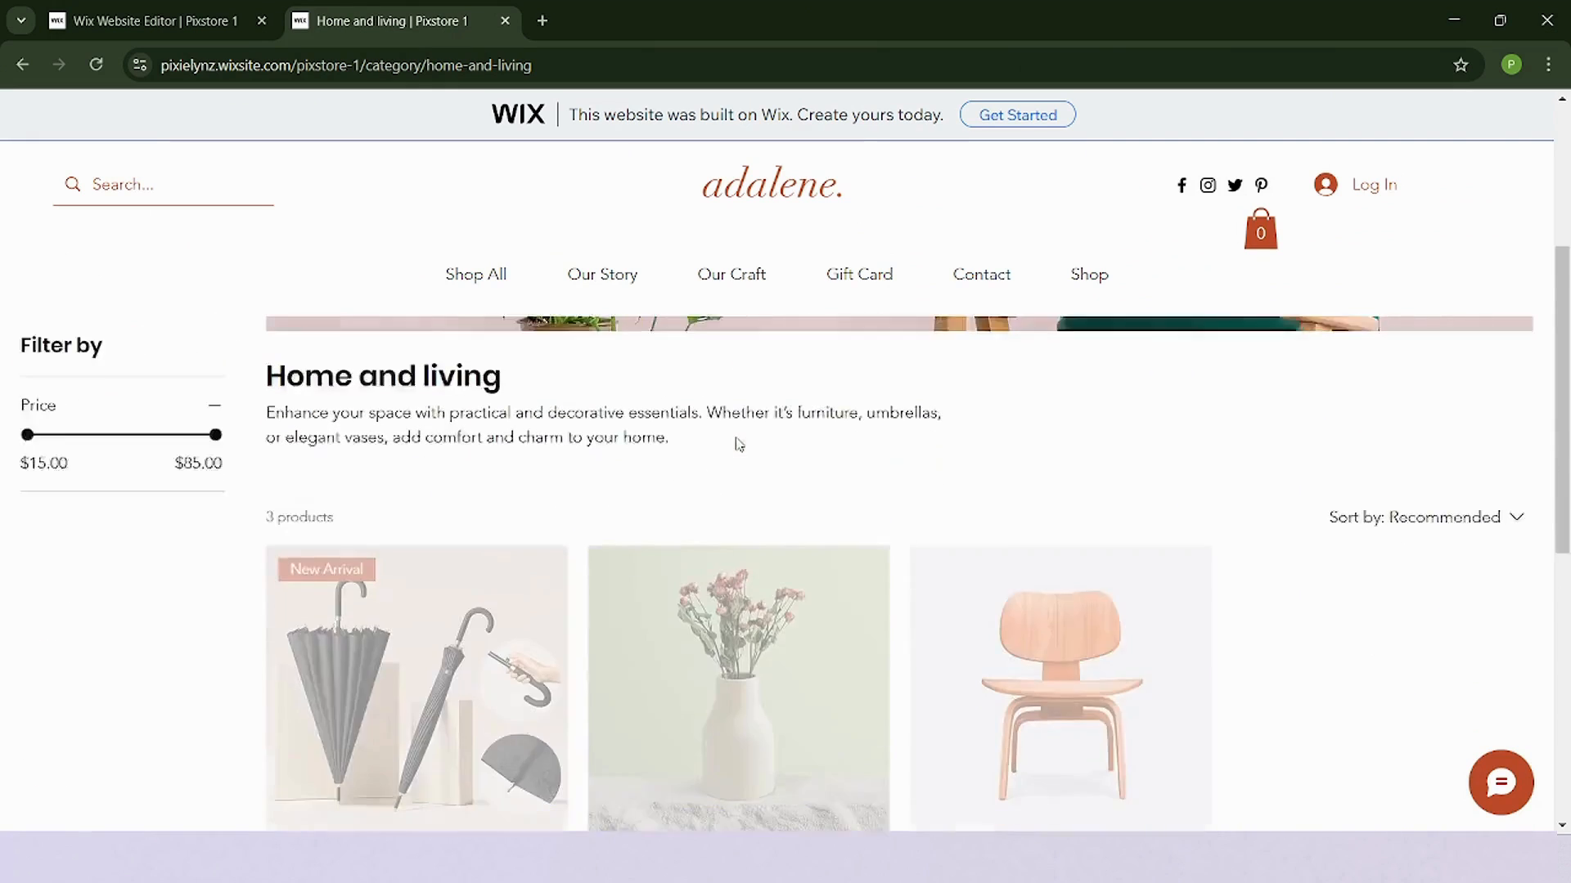
{"action": "scroll", "coordinate": [744, 467], "scroll_direction": "up", "scroll_amount": 6}
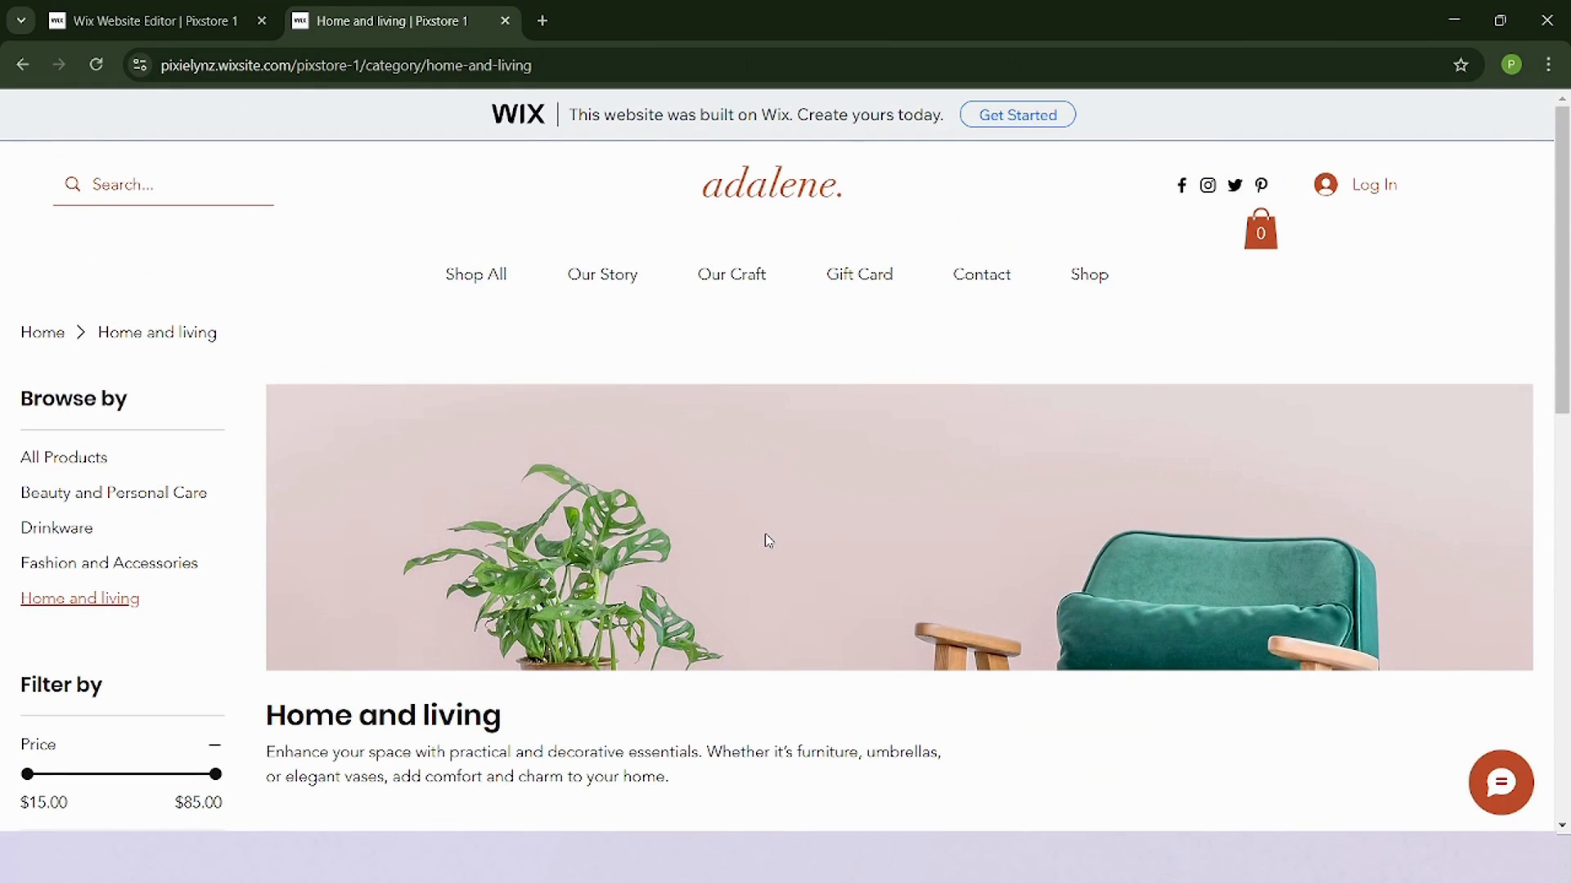